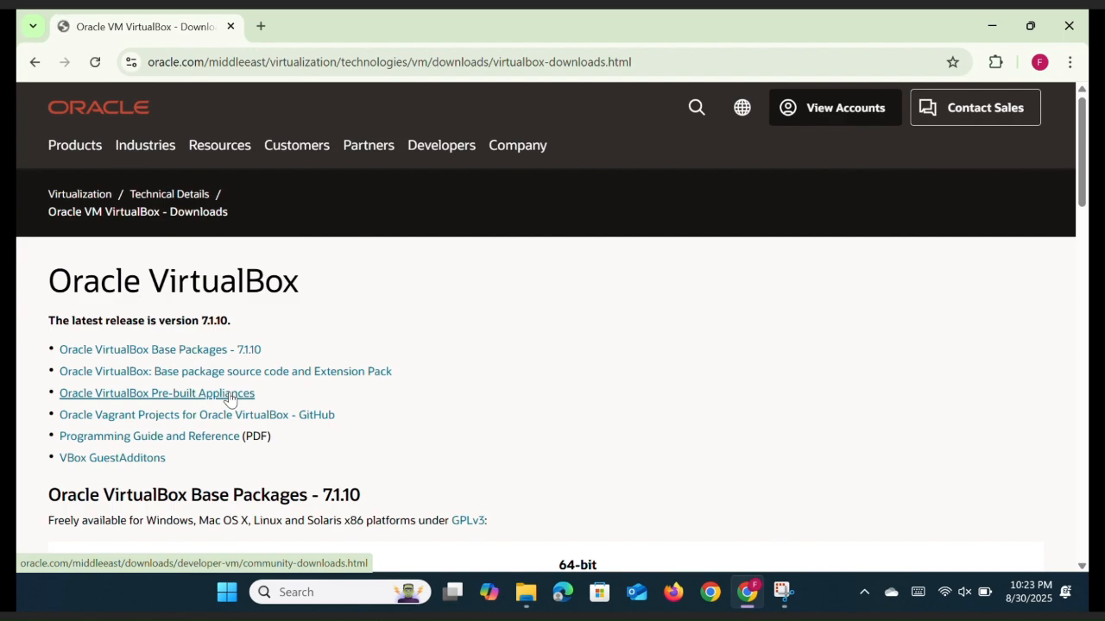
# Download the VirtualBox 7.1.10 Windows Installer from Oracle's page and dismiss the chat popup
pyautogui.scroll(-2, 416, 436)
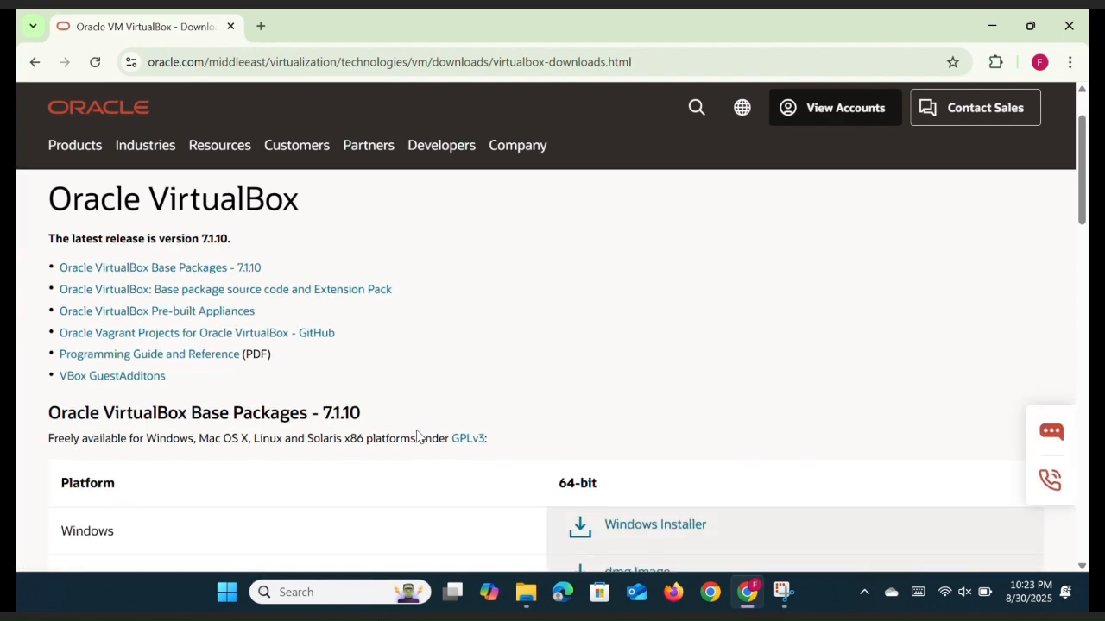
pyautogui.scroll(-2, 461, 432)
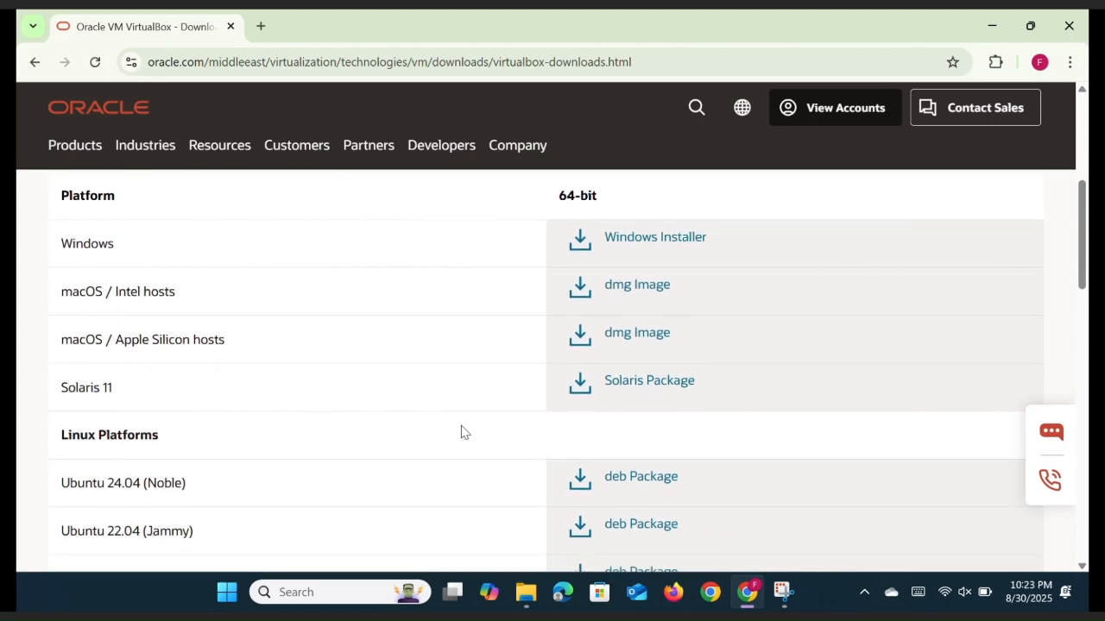
pyautogui.scroll(-3, 461, 432)
pyautogui.scroll(-2, 461, 432)
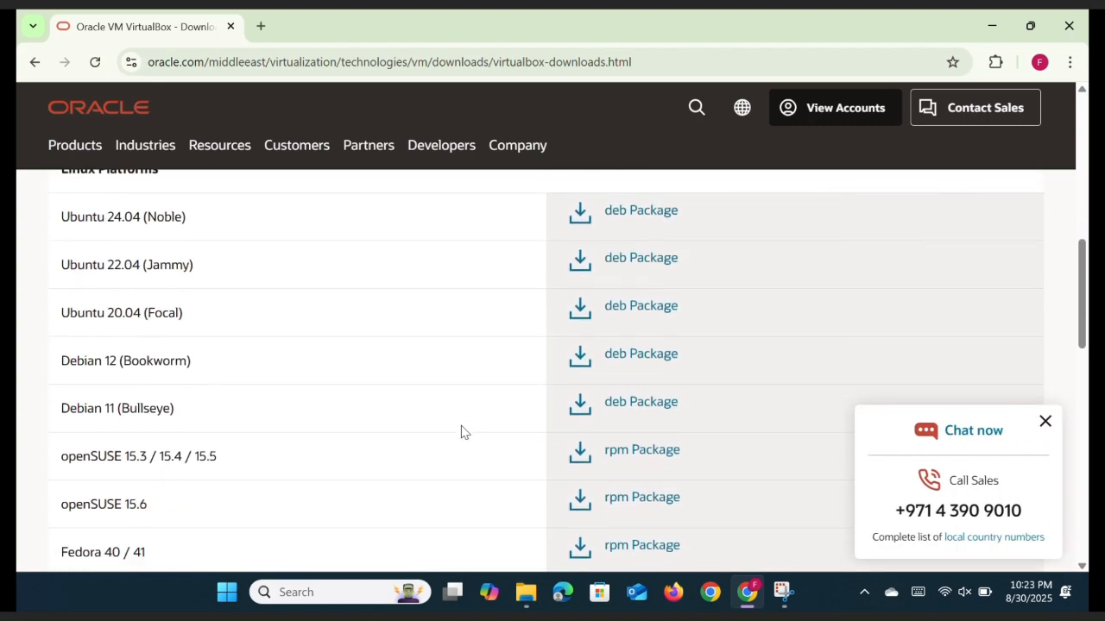
pyautogui.scroll(2, 461, 432)
pyautogui.scroll(6, 461, 431)
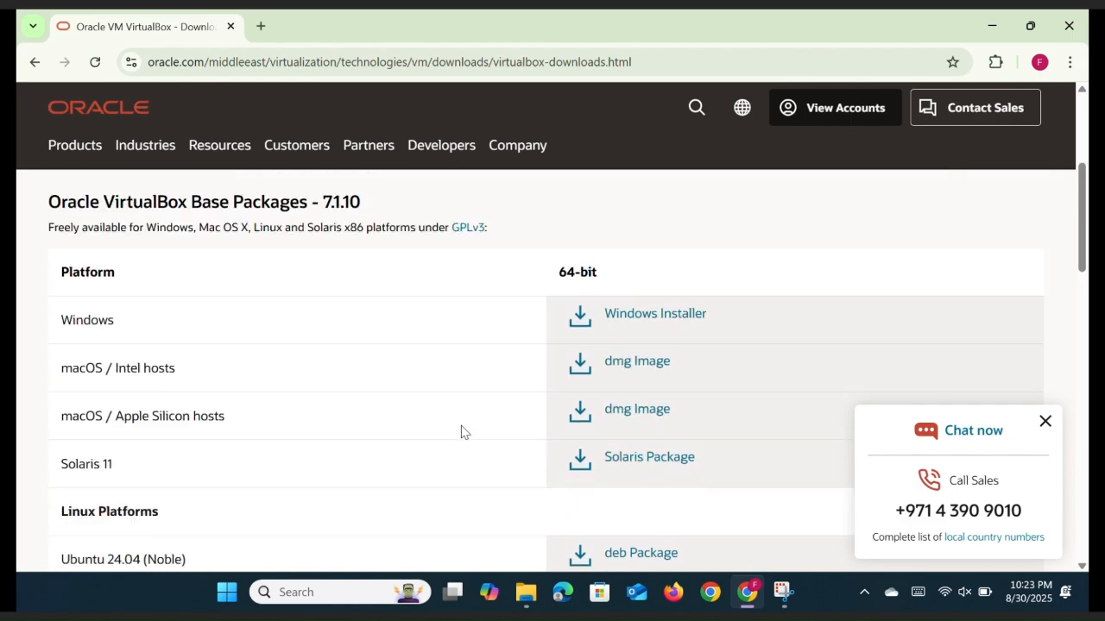
pyautogui.scroll(-2, 461, 431)
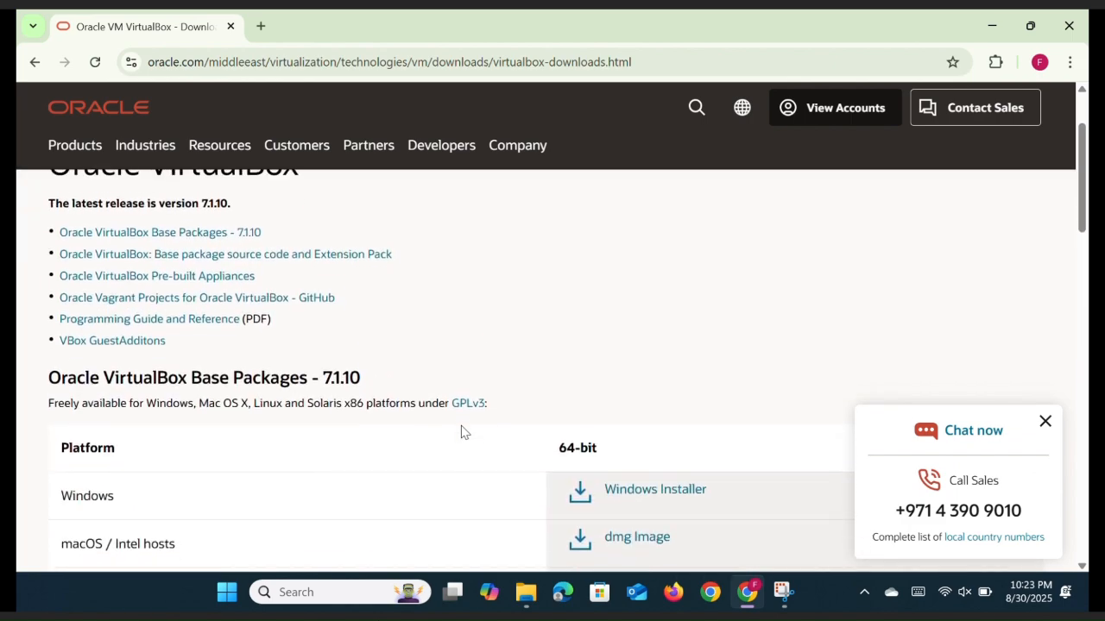
pyautogui.click(637, 482)
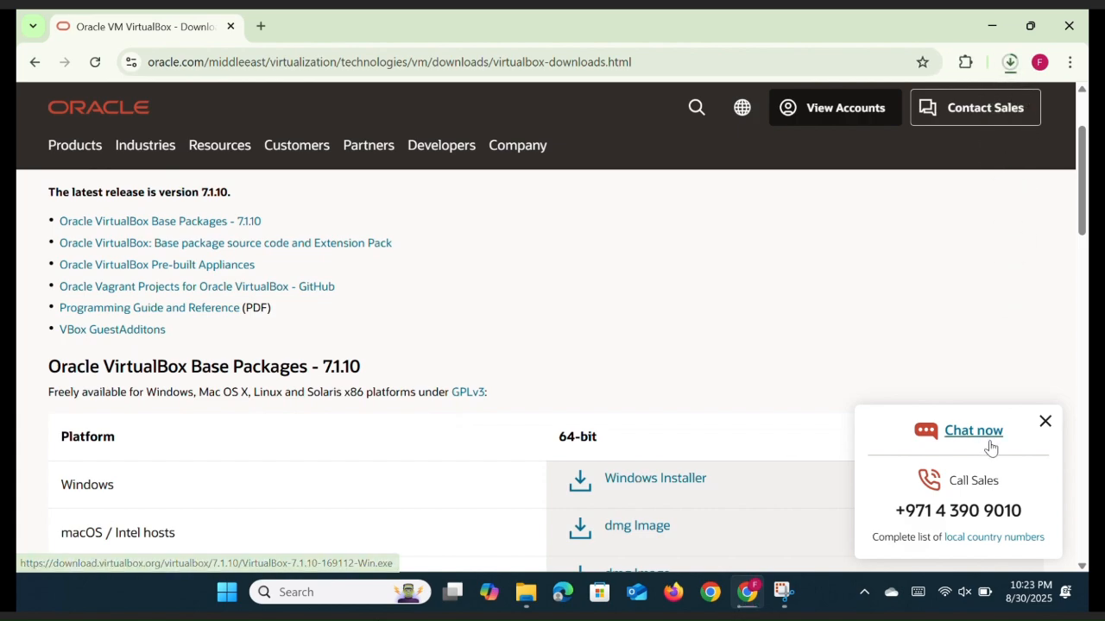
pyautogui.click(1046, 422)
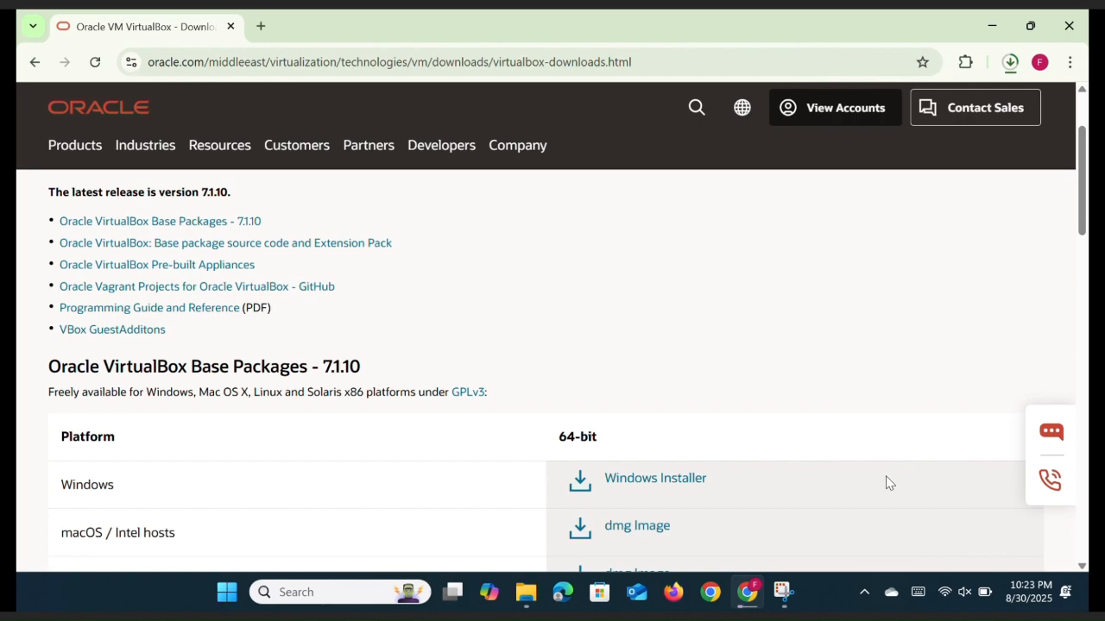
pyautogui.scroll(-1, 888, 482)
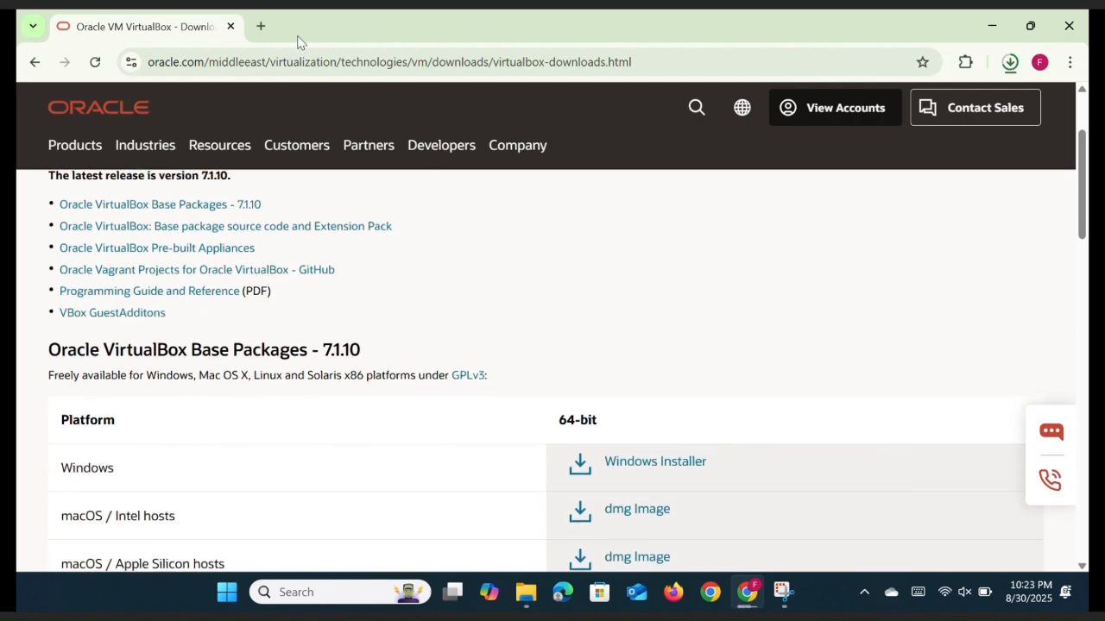
# Search Google for 'kali linux' in a new tab and open kali.org's download page
pyautogui.click(262, 28)
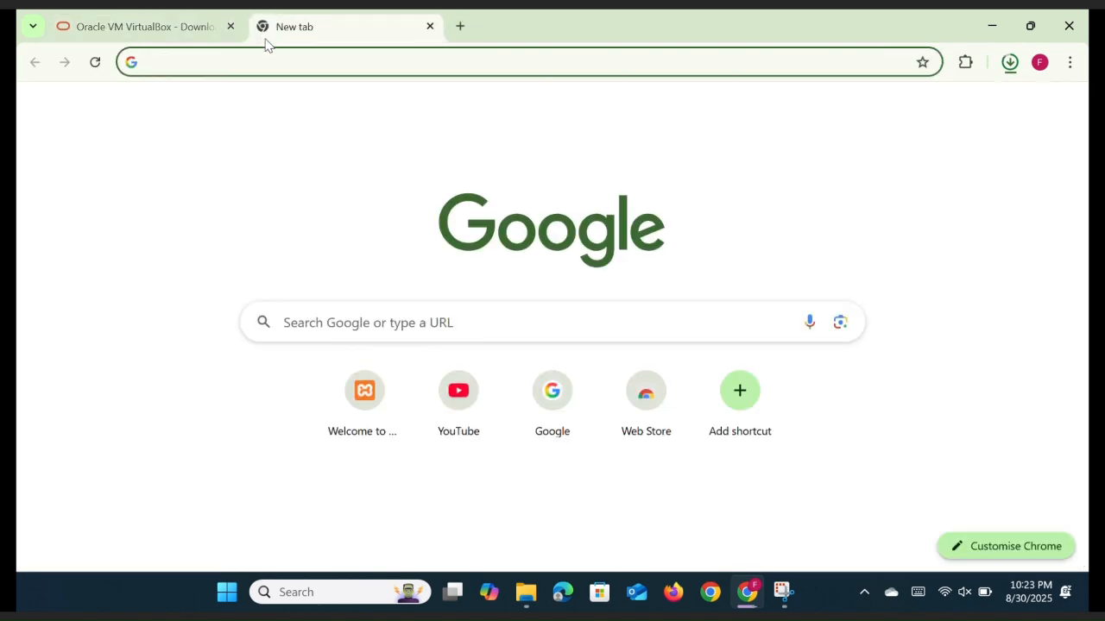
pyautogui.click(355, 320)
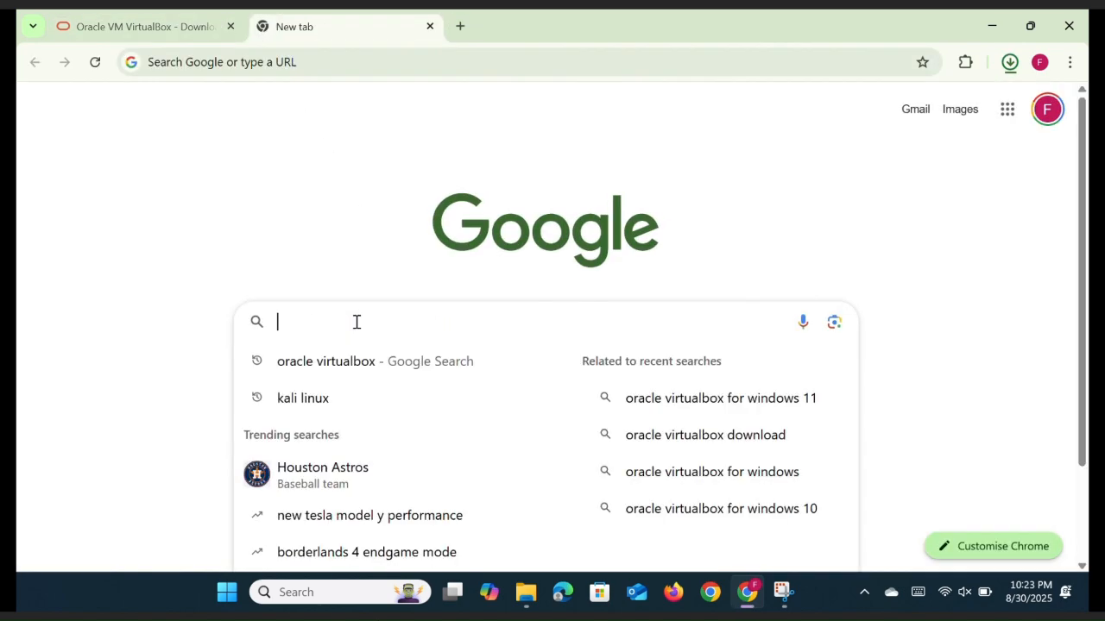
pyautogui.click(319, 404)
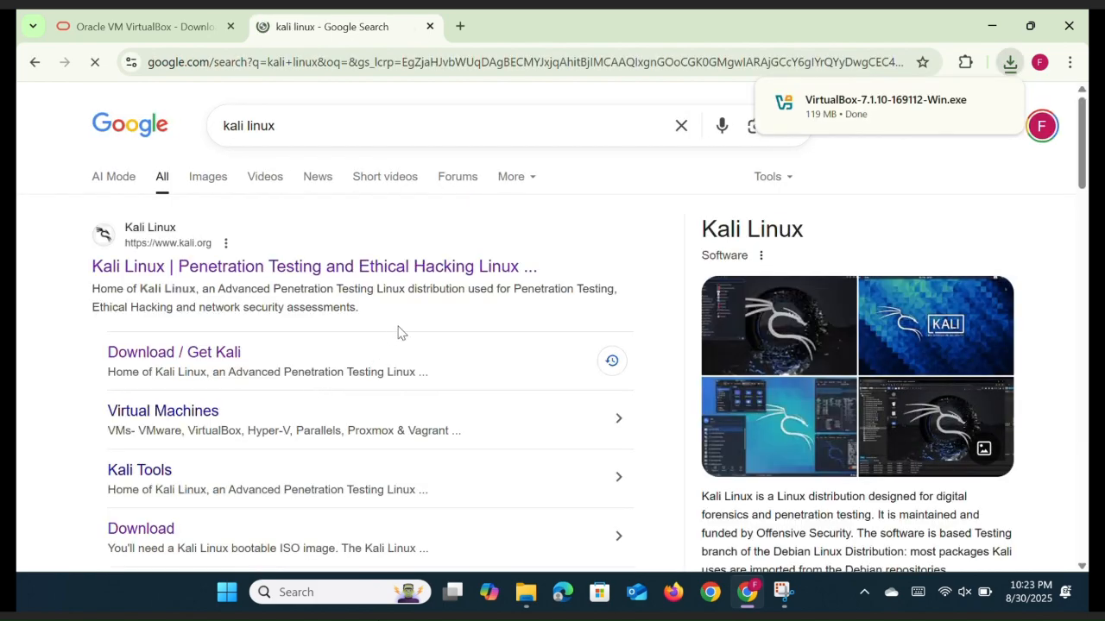
pyautogui.click(302, 268)
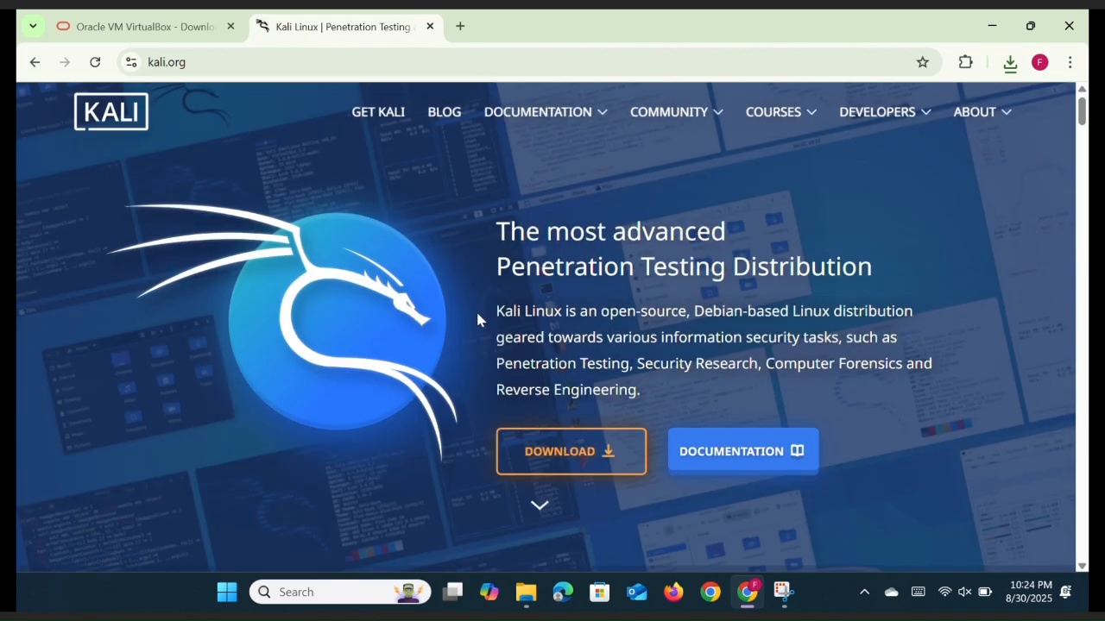
pyautogui.click(559, 451)
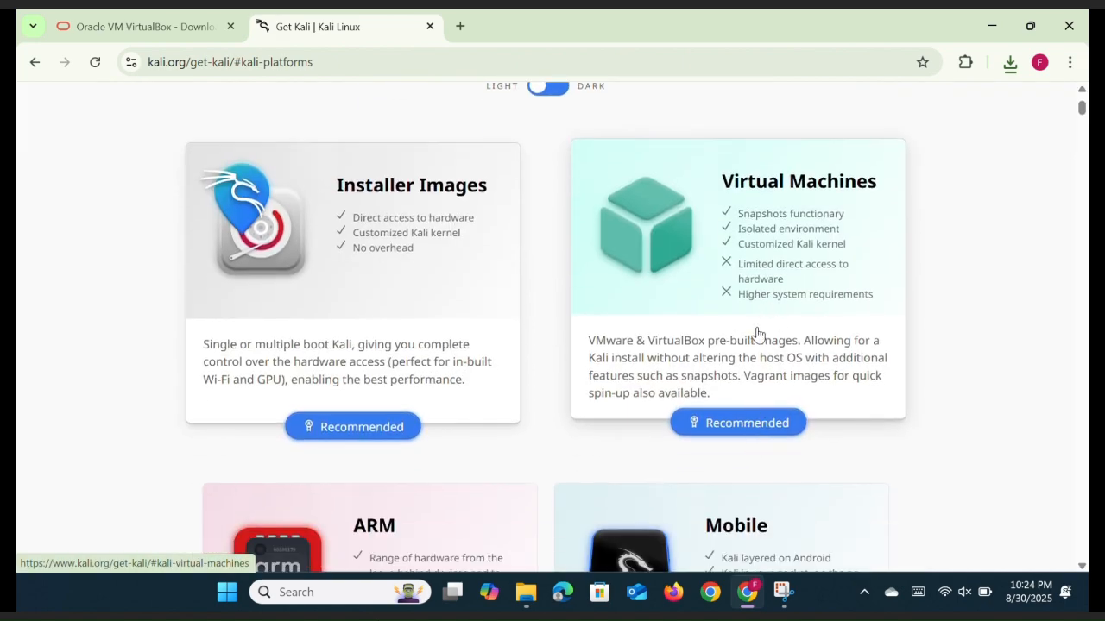
# Start downloading the Kali Linux 2025.2 pre-built VirtualBox image, then minimize Chrome
pyautogui.click(736, 429)
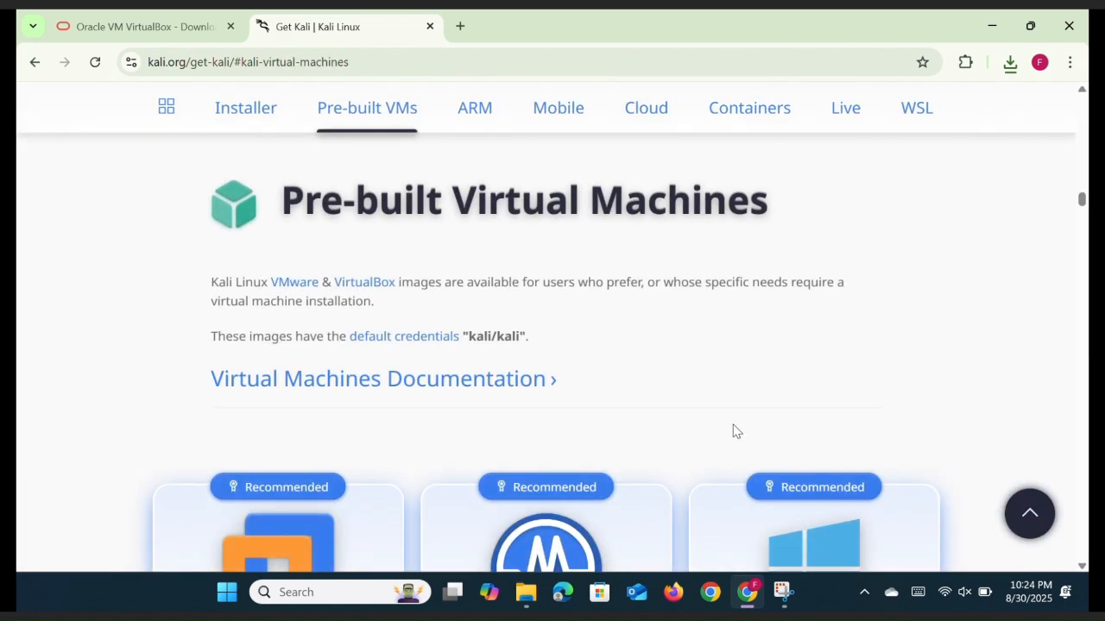
pyautogui.scroll(-3, 730, 432)
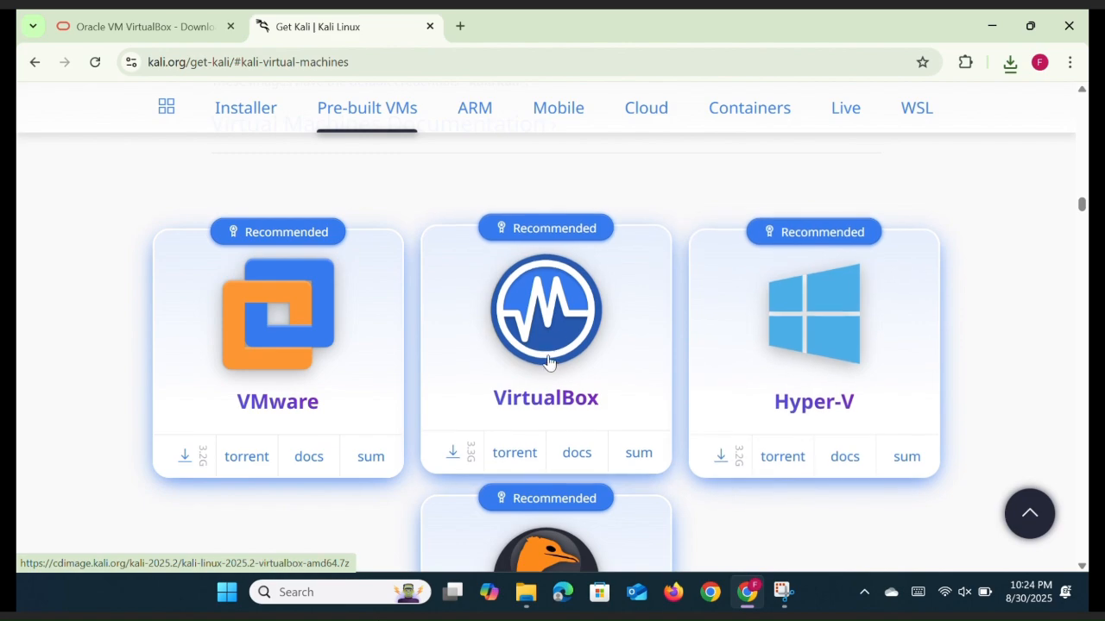
pyautogui.click(549, 361)
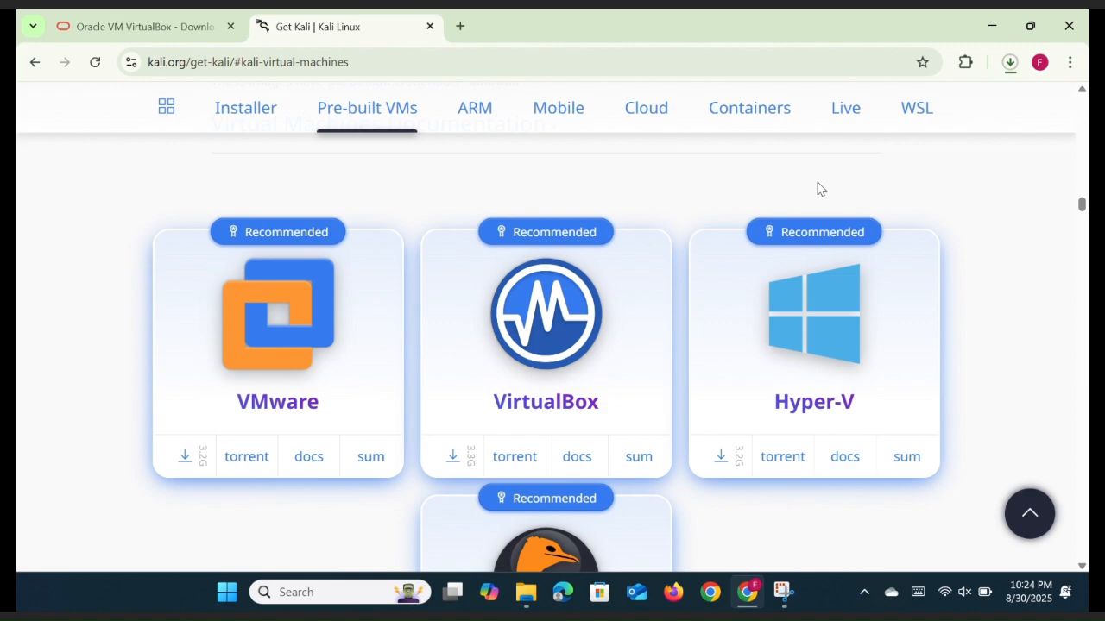
pyautogui.click(991, 26)
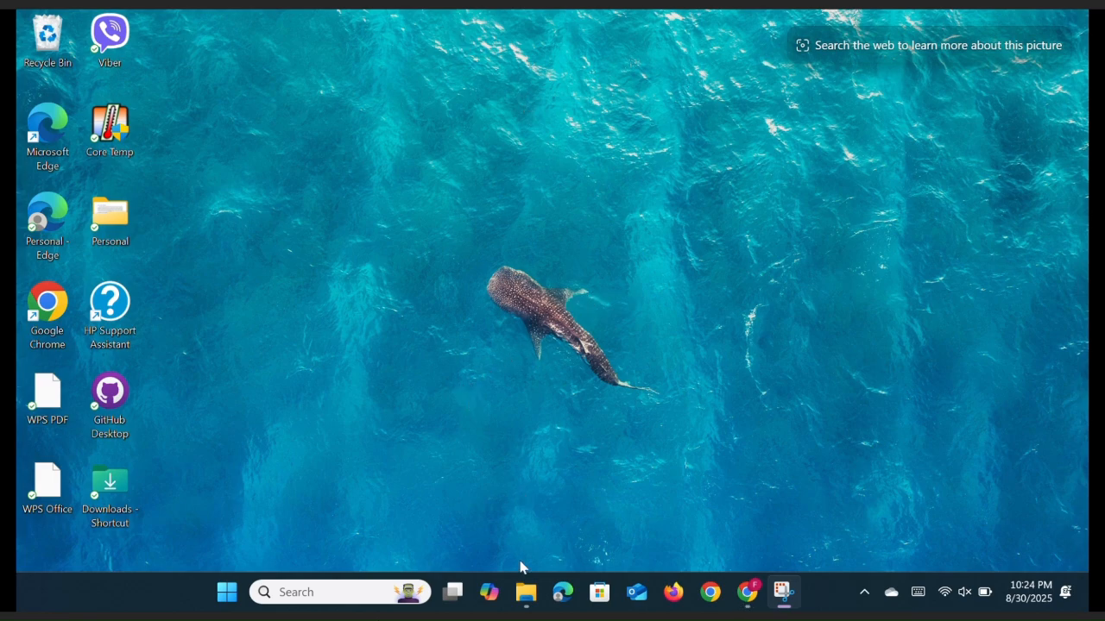
# Run VirtualBox-7.1.10-169112-Win from the Downloads folder, then minimize File Explorer
pyautogui.click(471, 455)
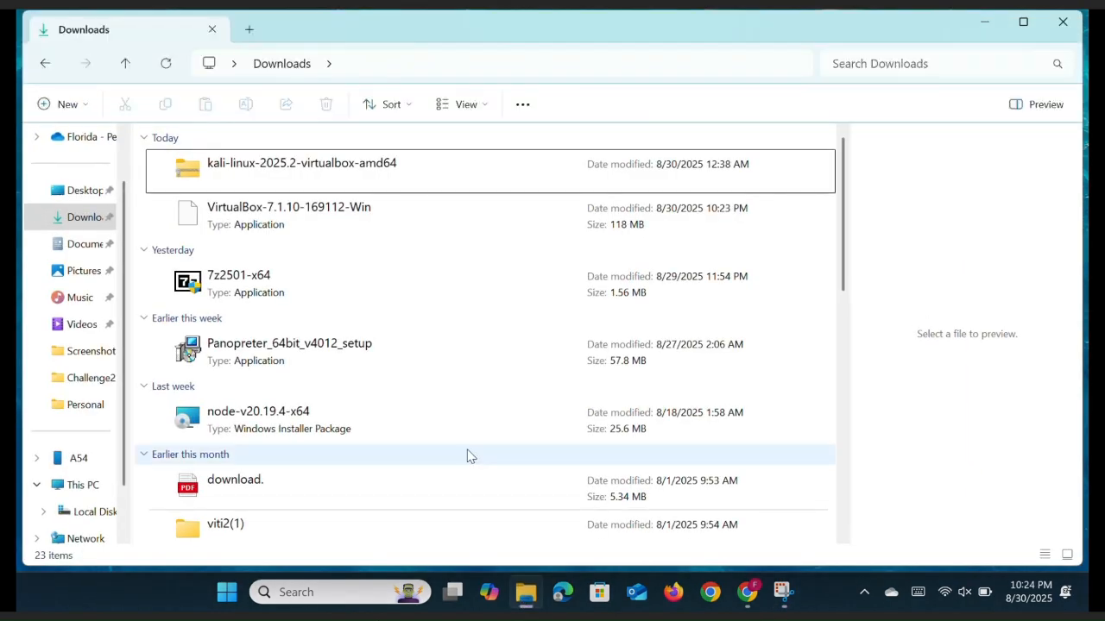
pyautogui.doubleClick(326, 232)
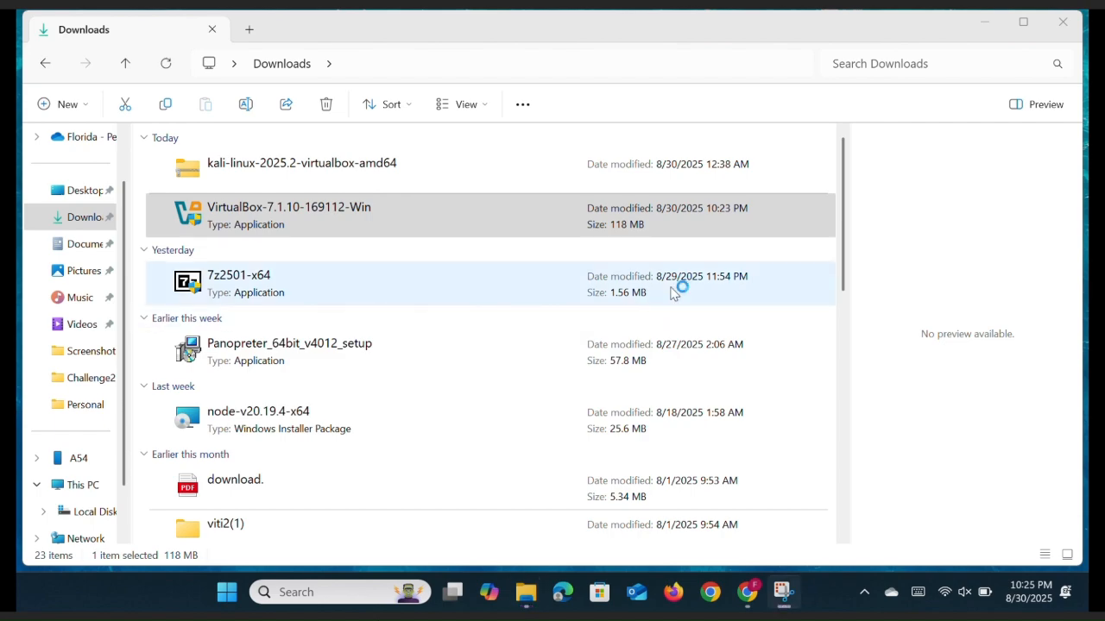
pyautogui.click(983, 31)
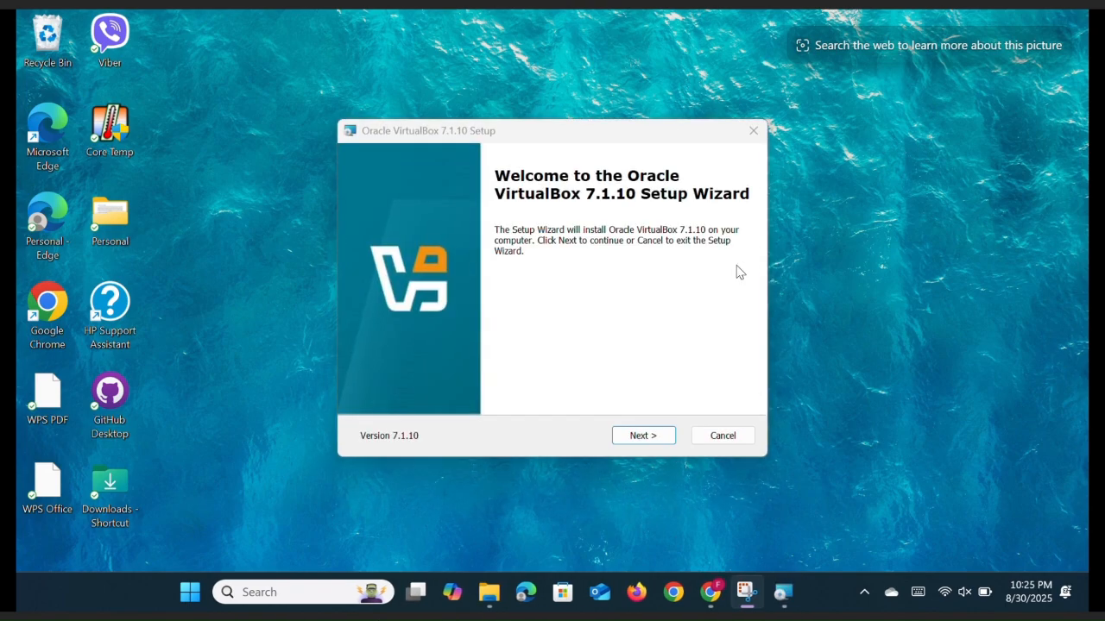
# Read through and accept the VirtualBox licence agreement
pyautogui.click(637, 437)
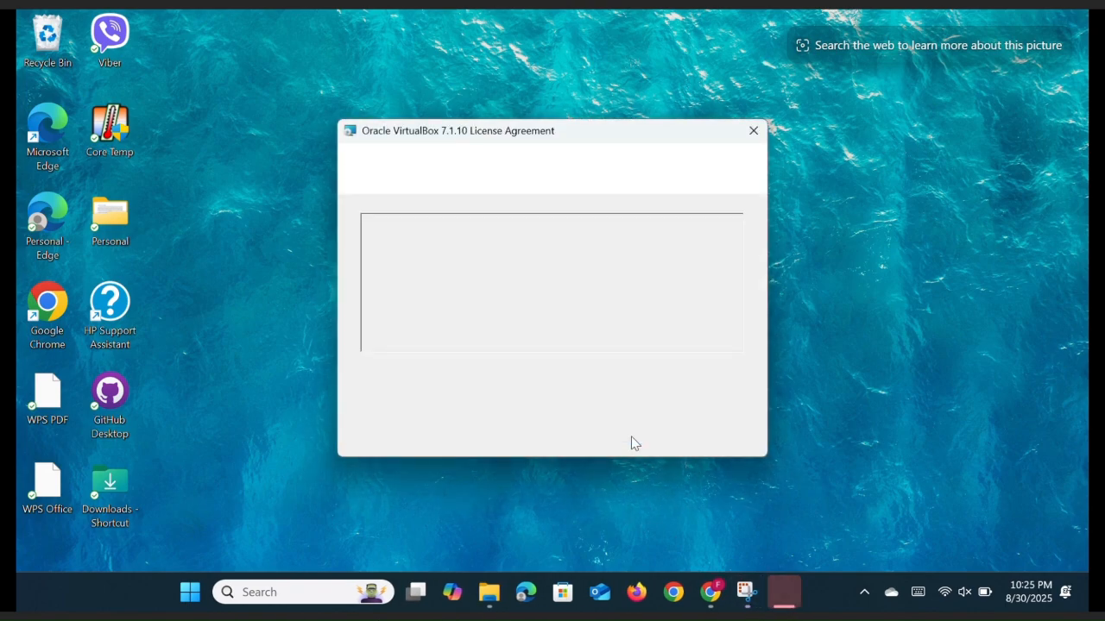
pyautogui.scroll(-15, 482, 267)
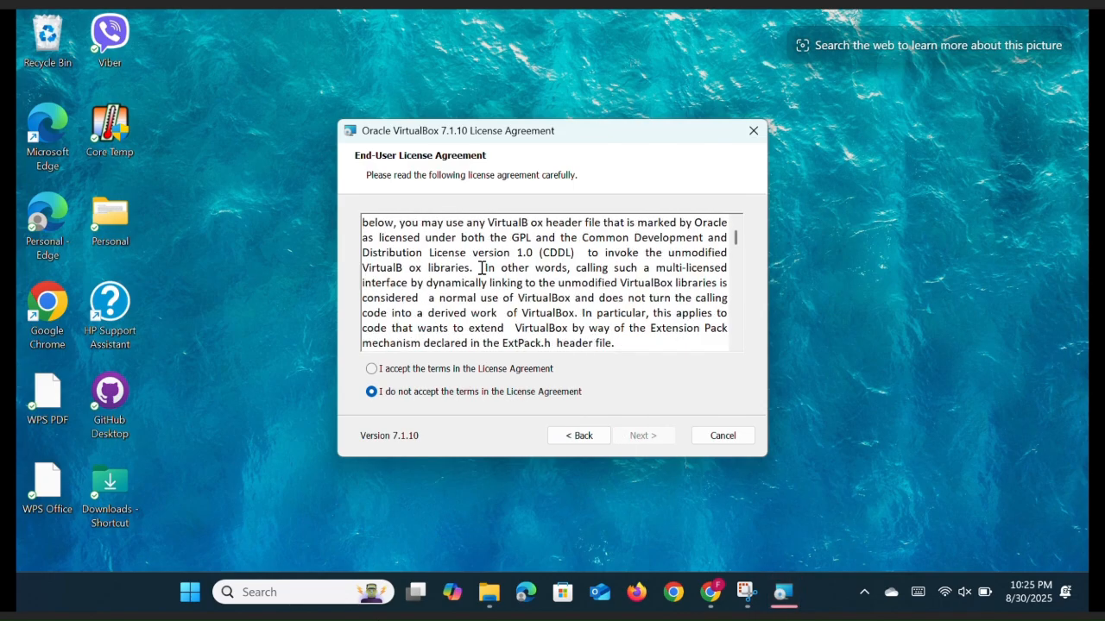
pyautogui.scroll(-12, 481, 268)
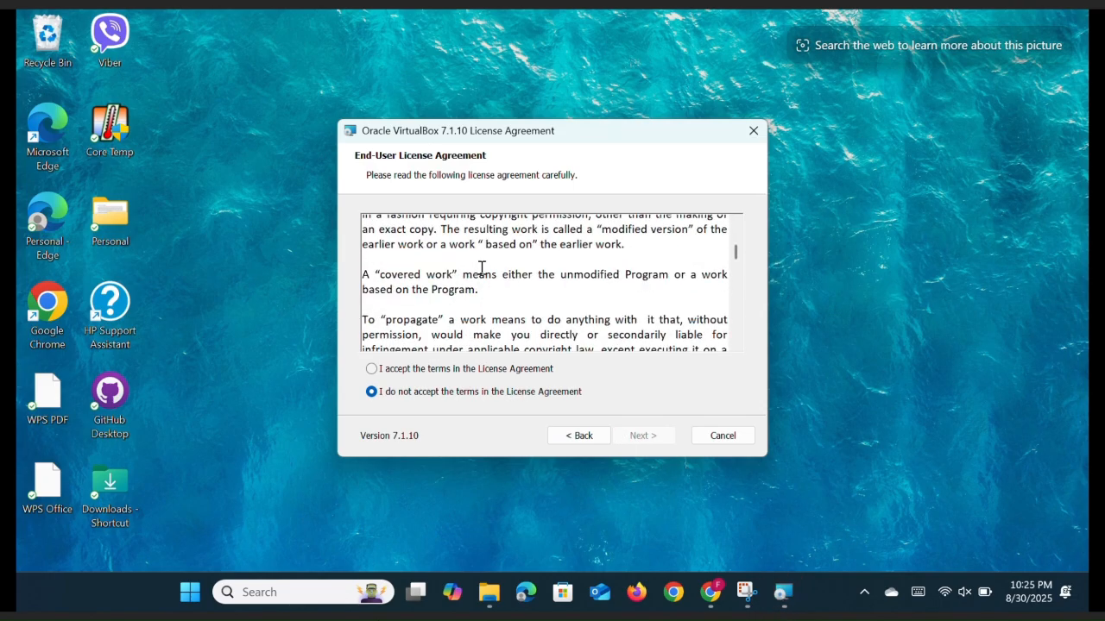
pyautogui.scroll(-15, 482, 269)
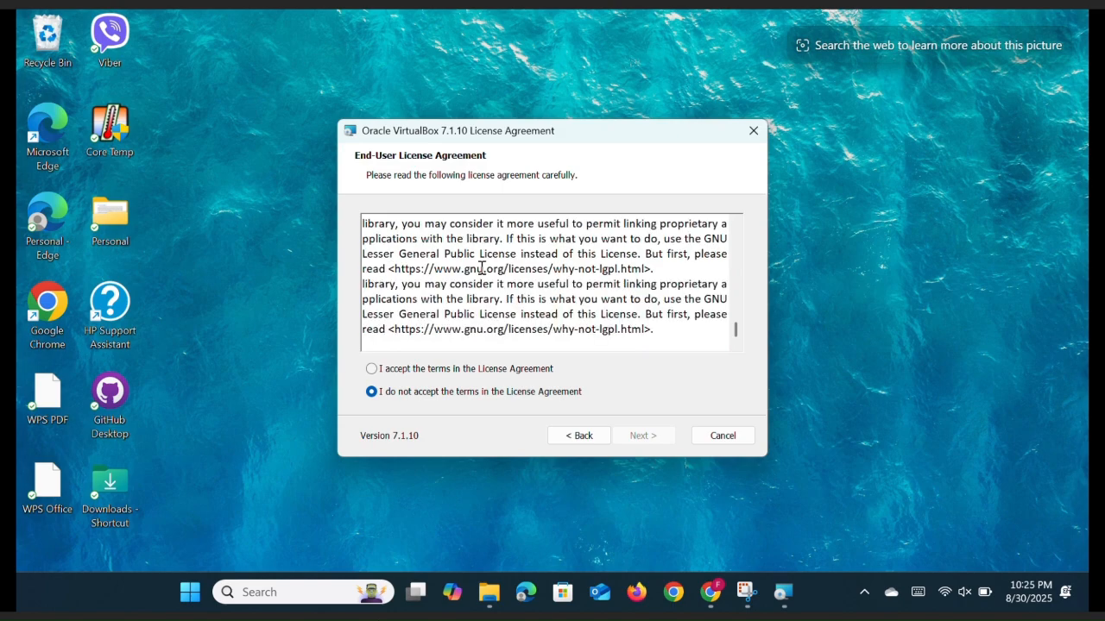
pyautogui.click(372, 370)
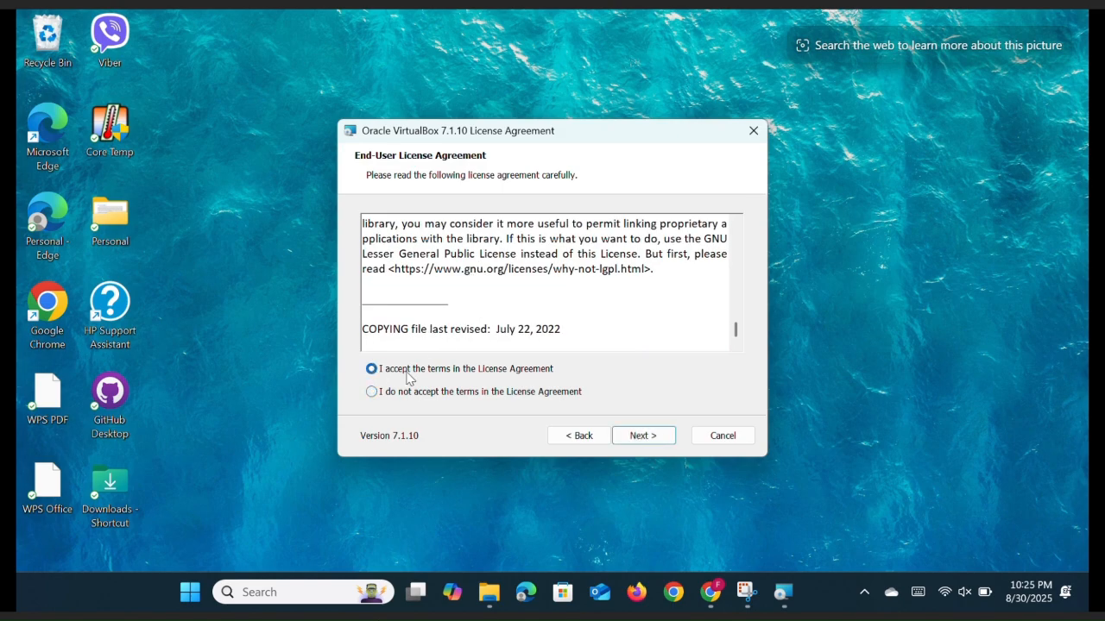
pyautogui.click(640, 438)
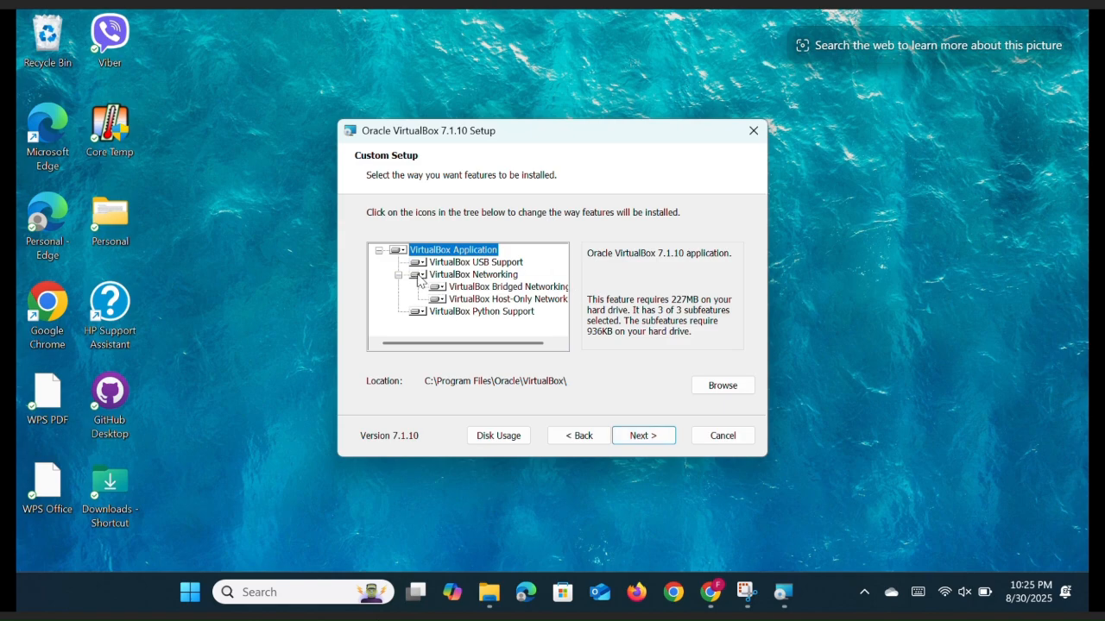
# Keep all default features, accept the network and Python warnings, and reach Ready to Install
pyautogui.hscroll(1, 442, 289)
pyautogui.hscroll(-1, 427, 293)
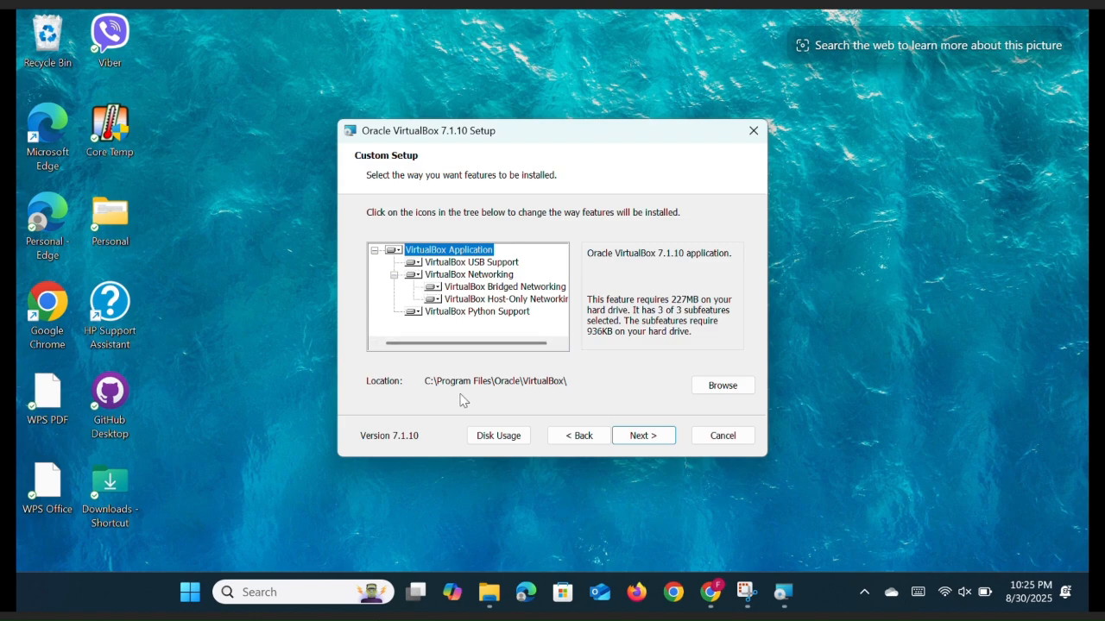
pyautogui.click(645, 438)
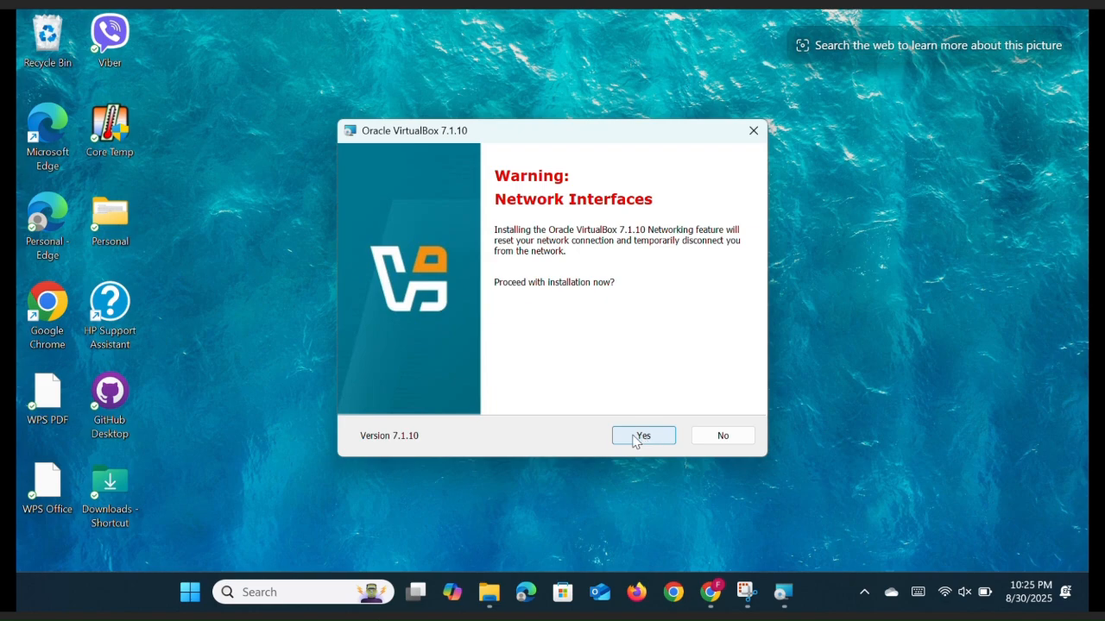
pyautogui.click(636, 439)
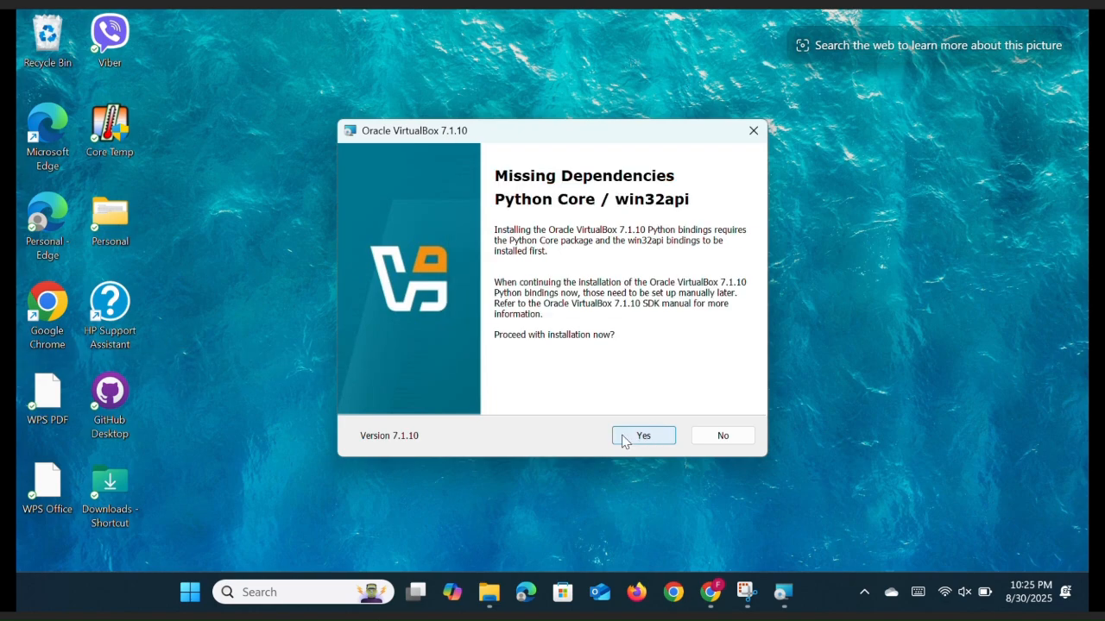
pyautogui.click(643, 436)
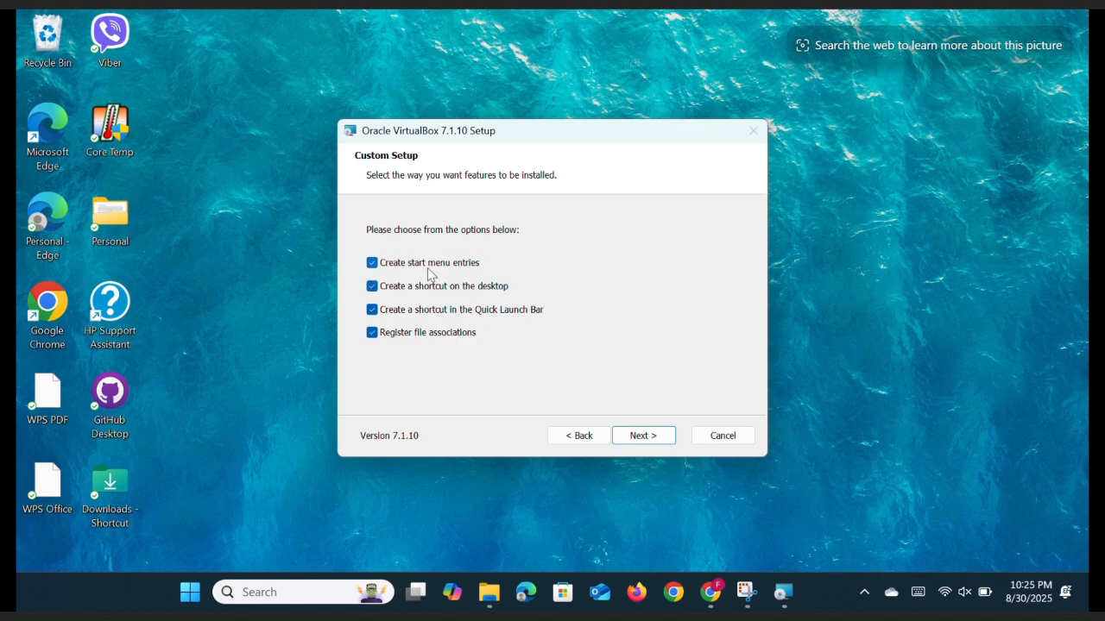
pyautogui.click(635, 442)
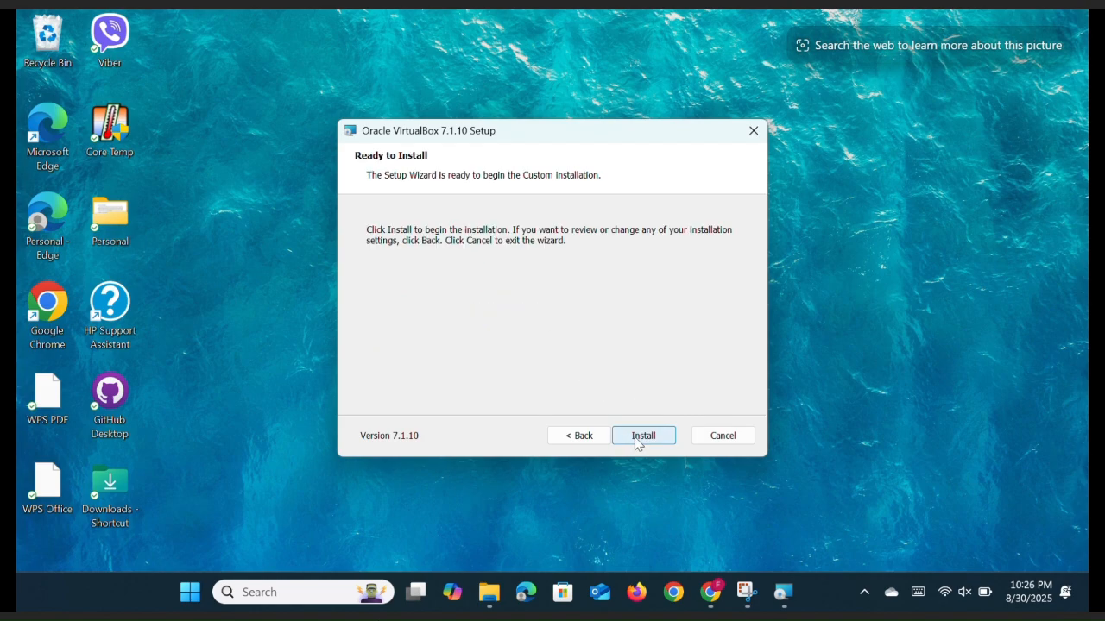
# Start the VirtualBox 7.1.10 installation and let it run to completion
pyautogui.click(637, 440)
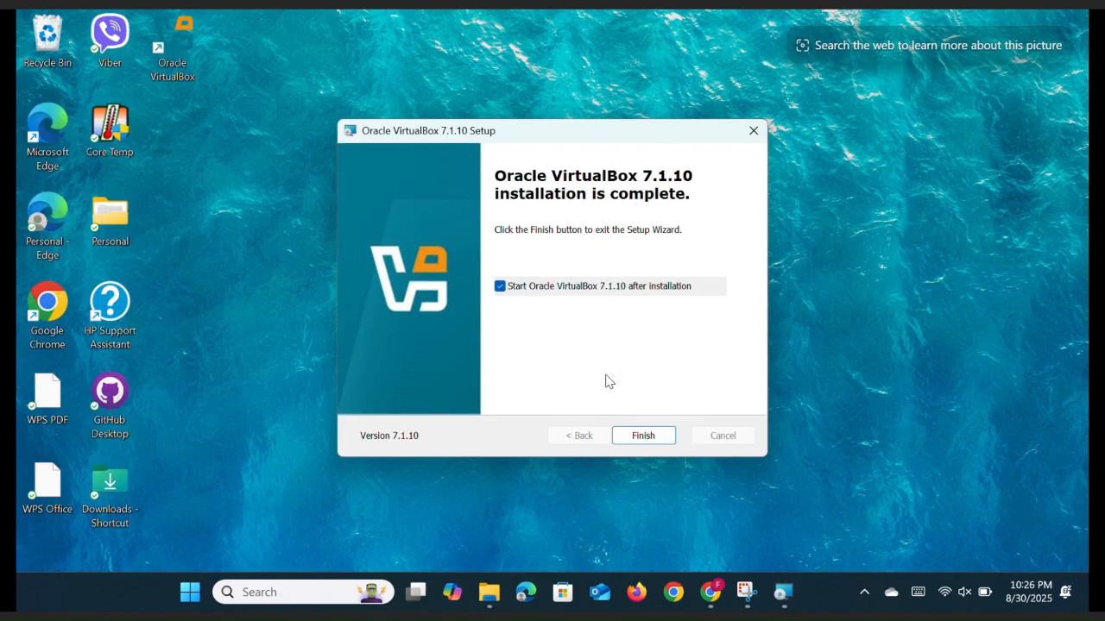
# Finish setup to launch VirtualBox Manager, minimize it, and bring the Downloads folder forward
pyautogui.click(643, 437)
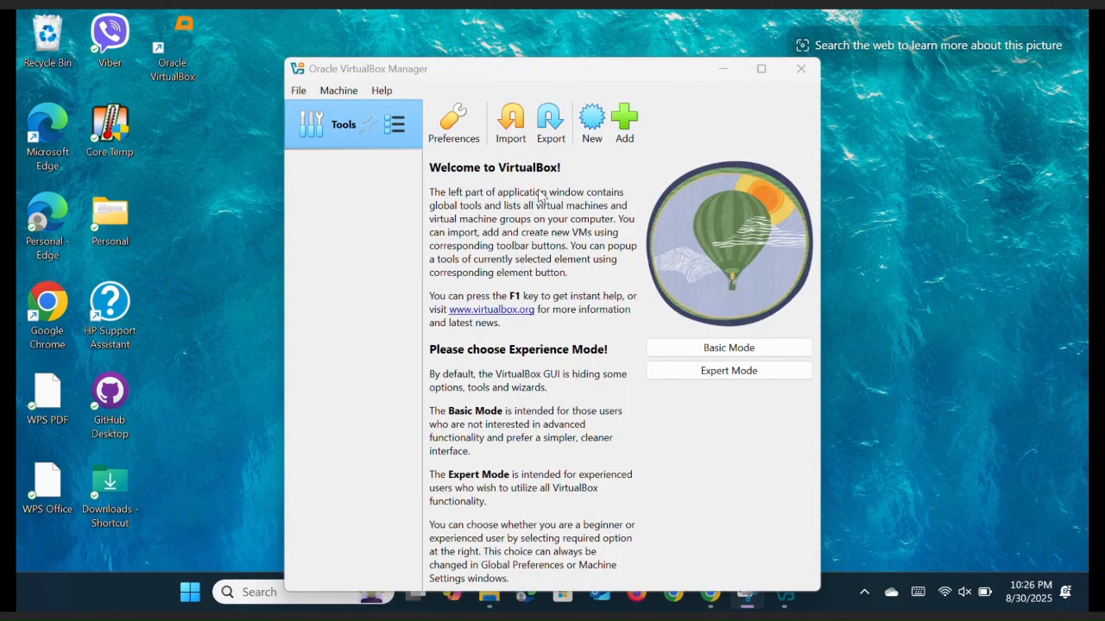
pyautogui.click(763, 71)
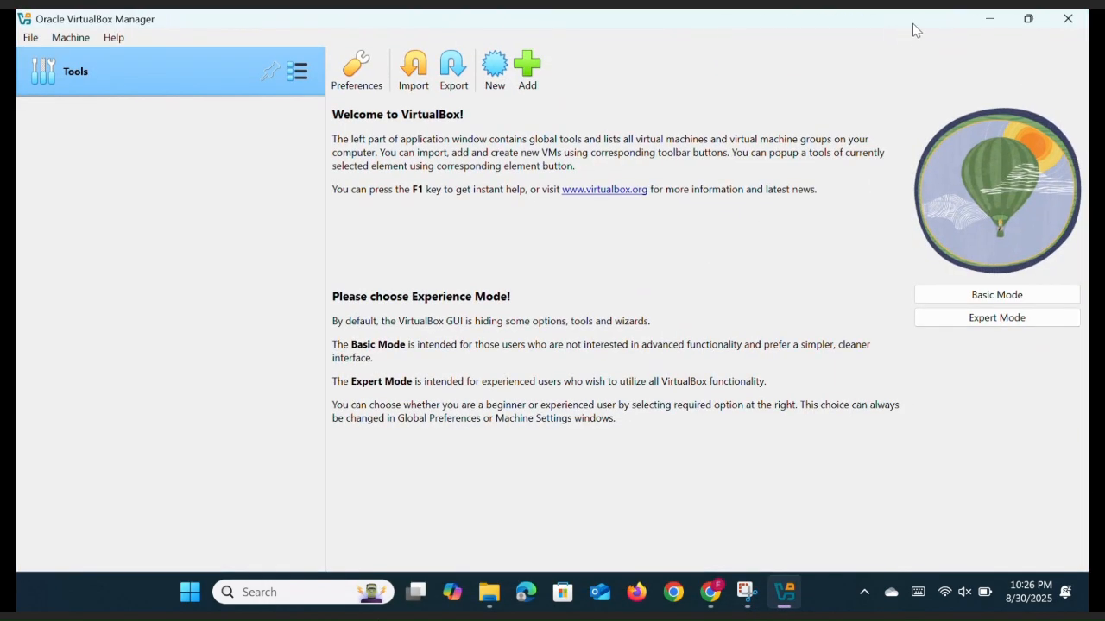
pyautogui.click(993, 21)
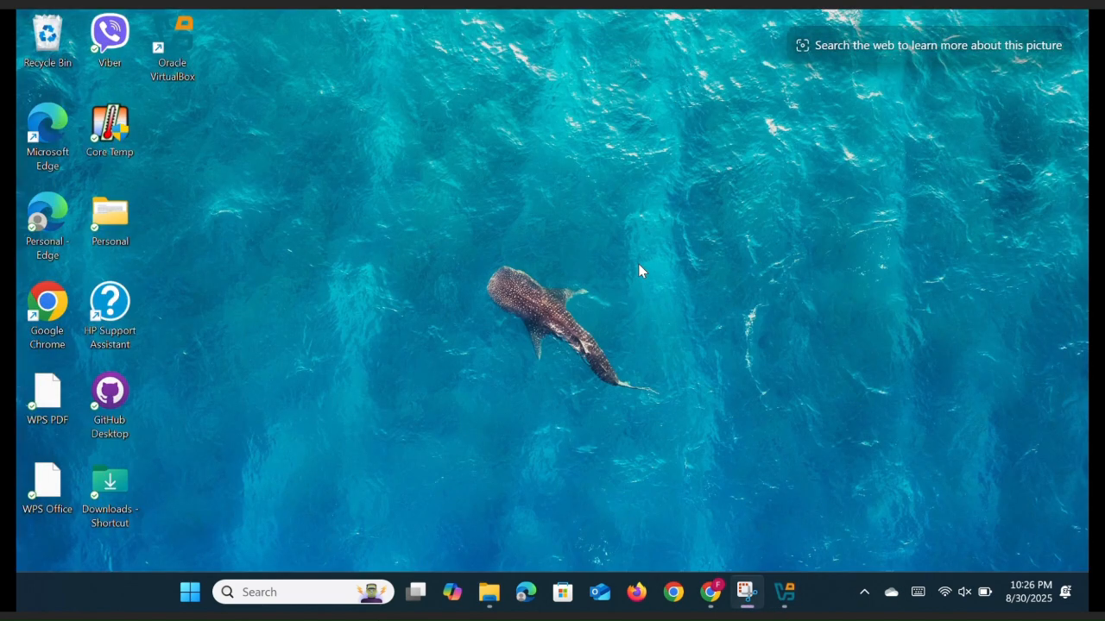
pyautogui.moveTo(488, 592)
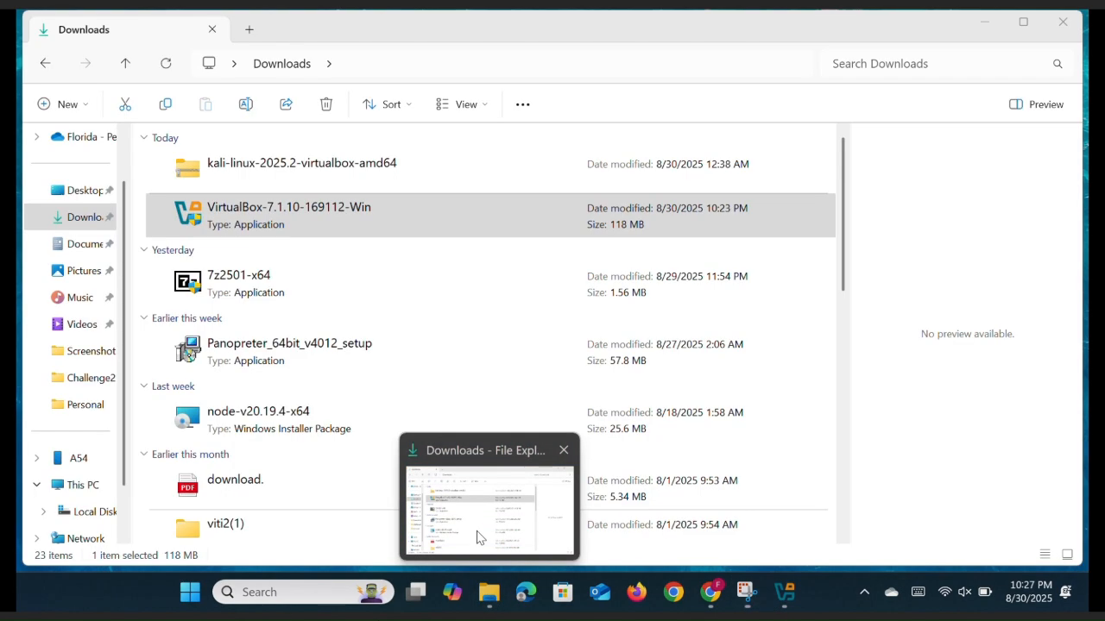
pyautogui.click(477, 536)
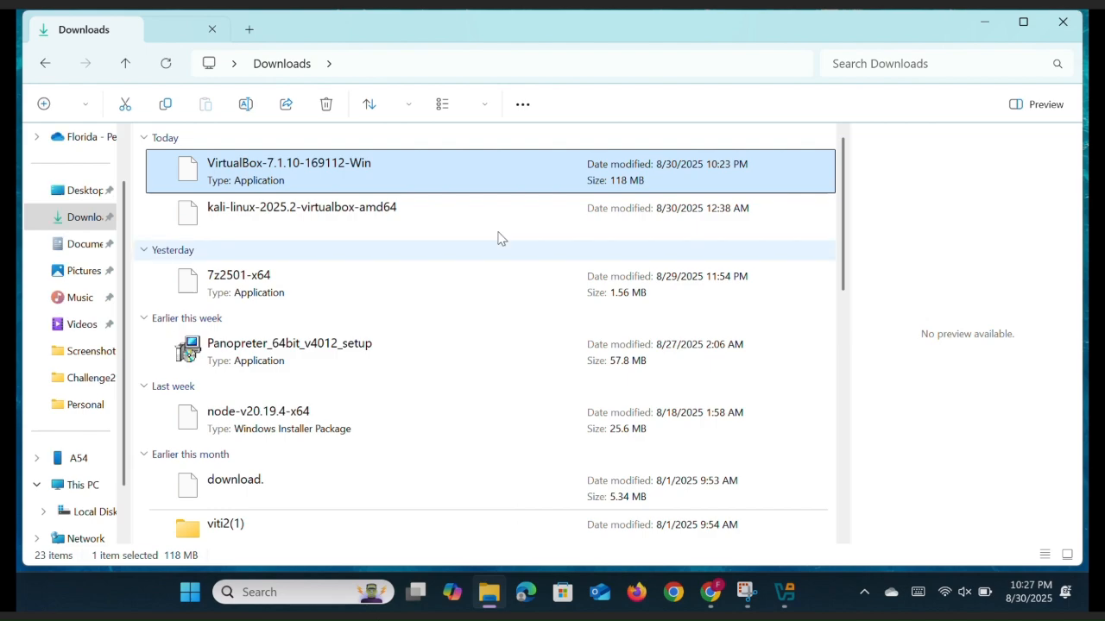
# Extract kali-linux-2025.2-virtualbox-amd64.7z into Downloads with 7-Zip's Extract files option
pyautogui.click(420, 216)
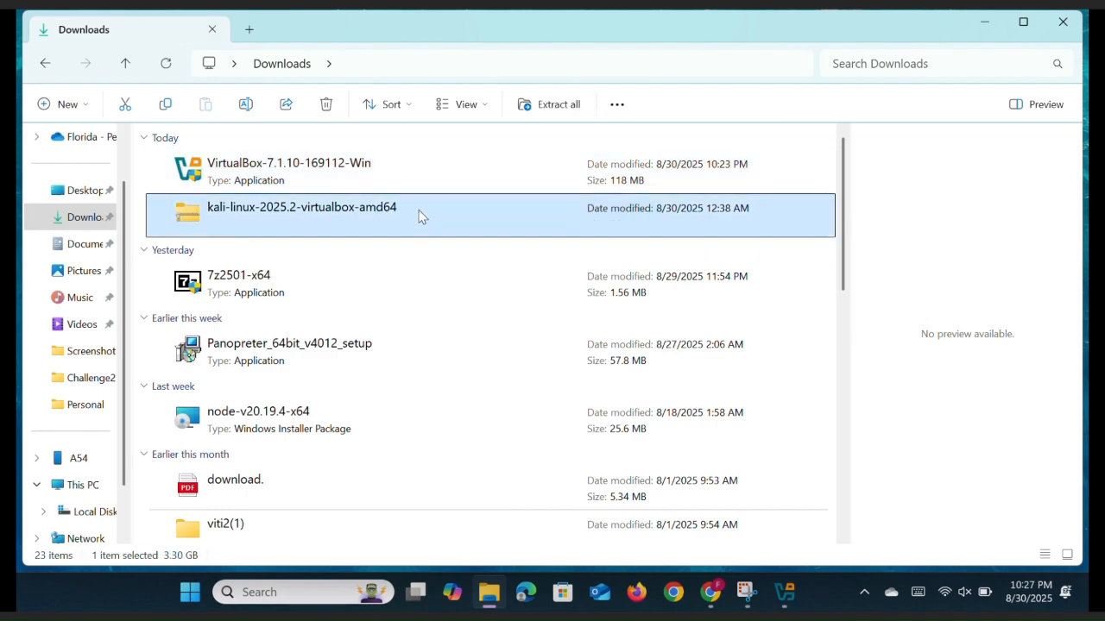
pyautogui.rightClick(420, 216)
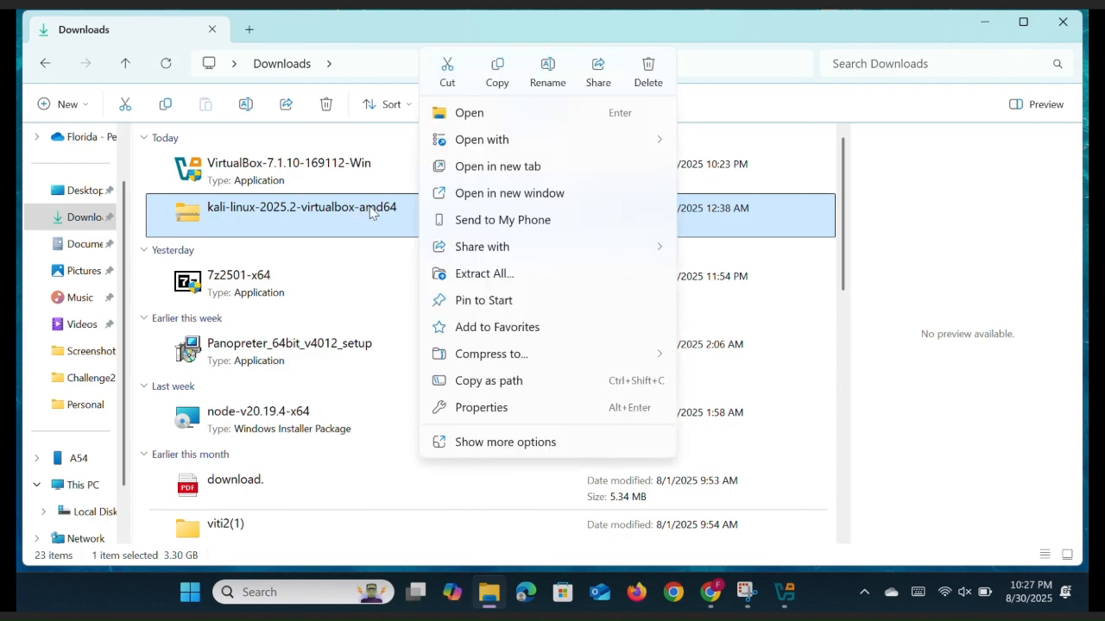
pyautogui.click(553, 443)
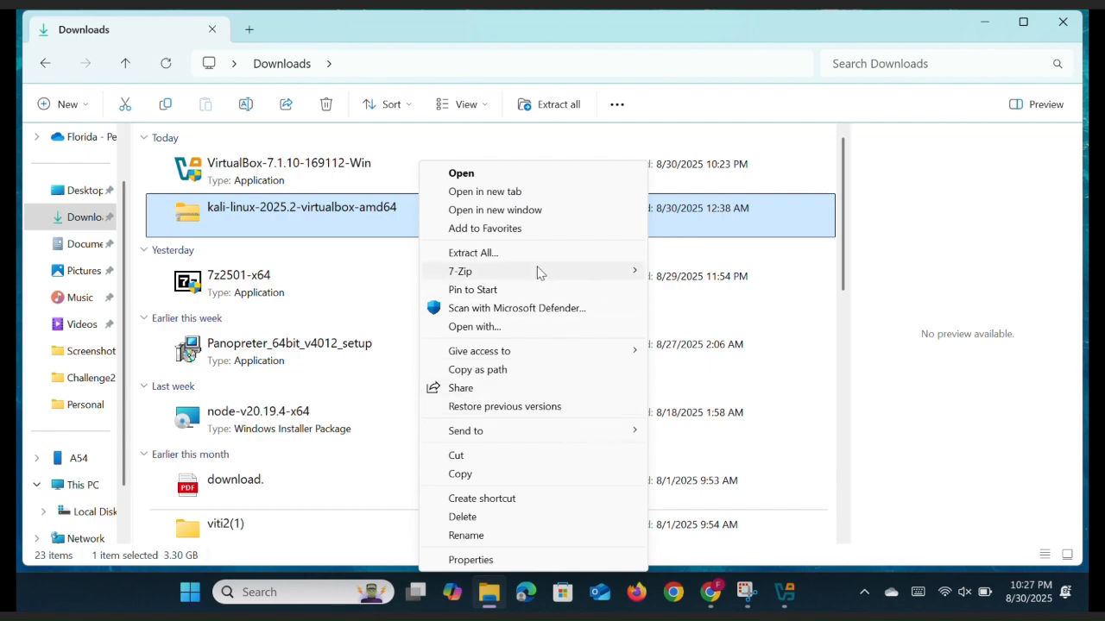
pyautogui.moveTo(464, 276)
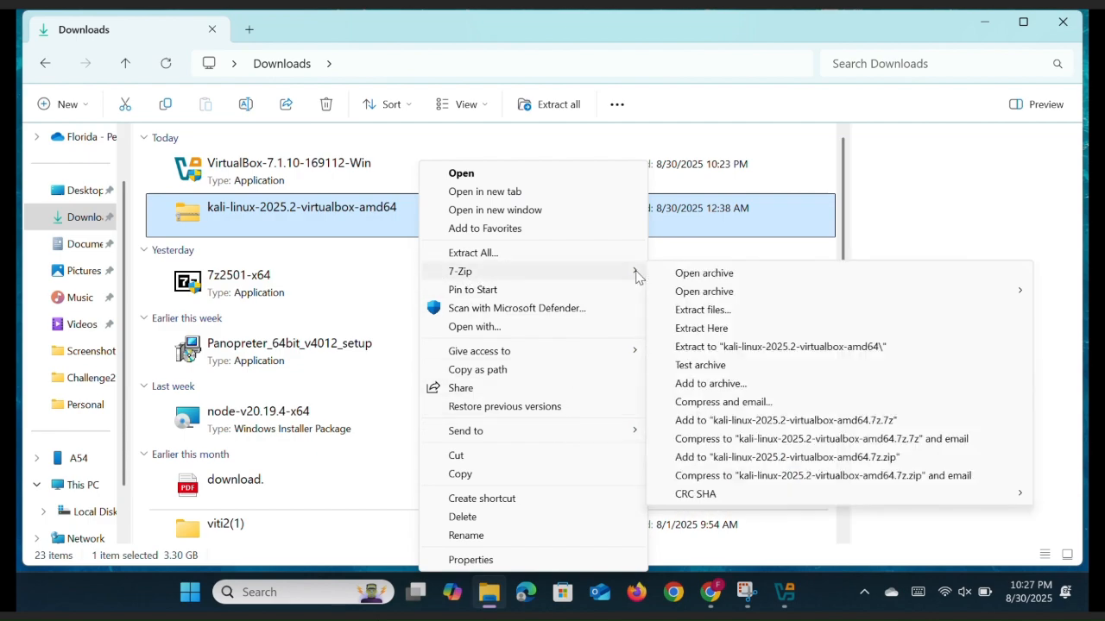
pyautogui.click(699, 310)
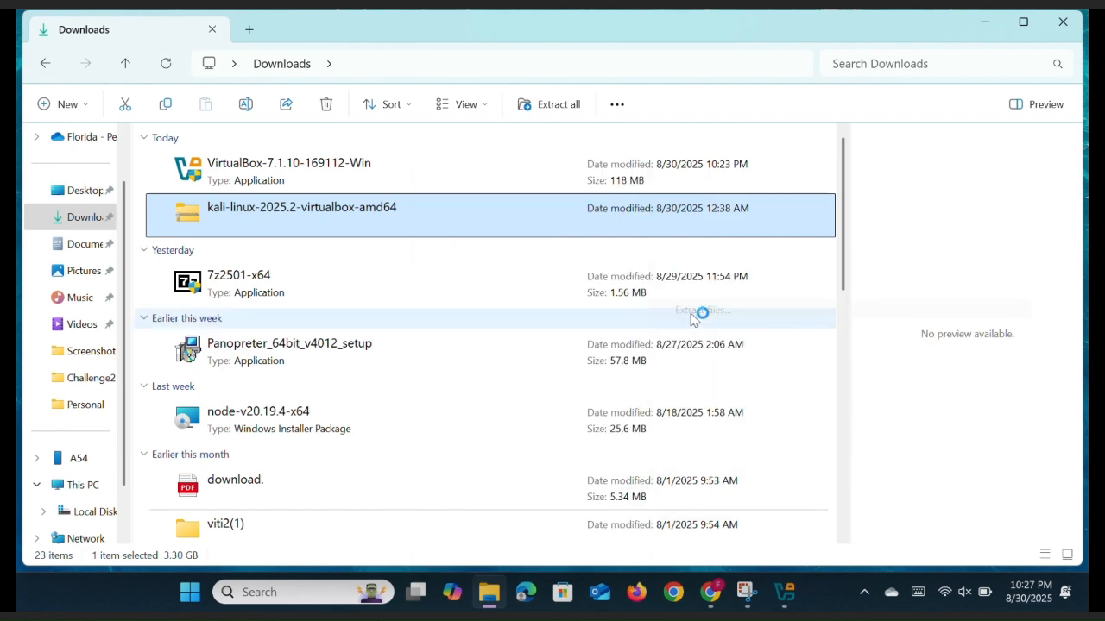
pyautogui.click(550, 412)
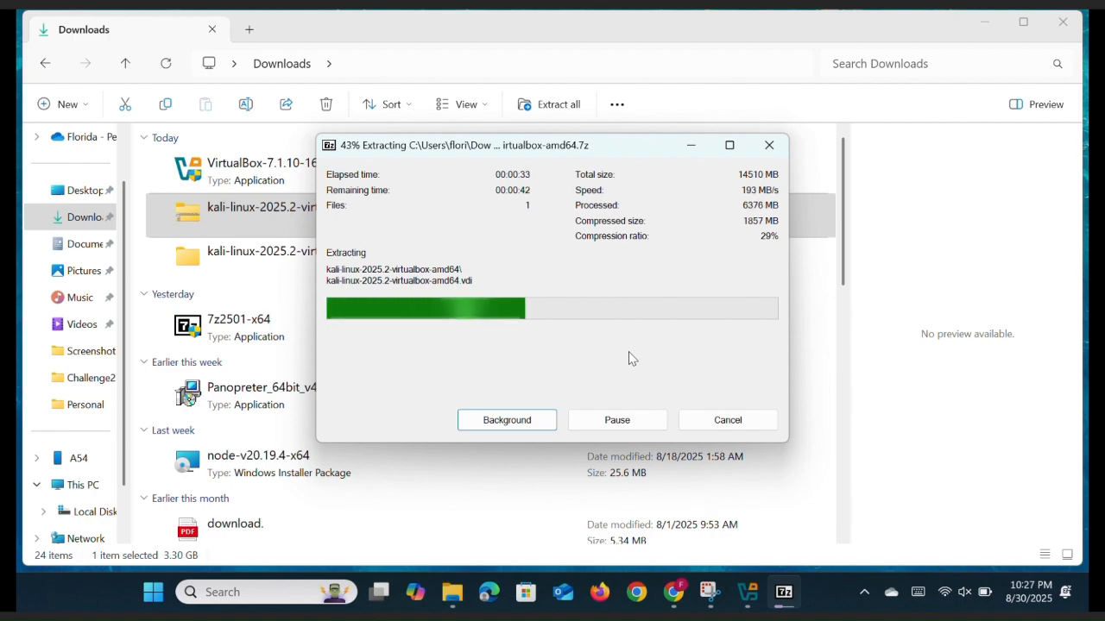
# Minimize the Downloads window while 7-Zip extracts all 14510 MB of the Kali archive
pyautogui.click(981, 21)
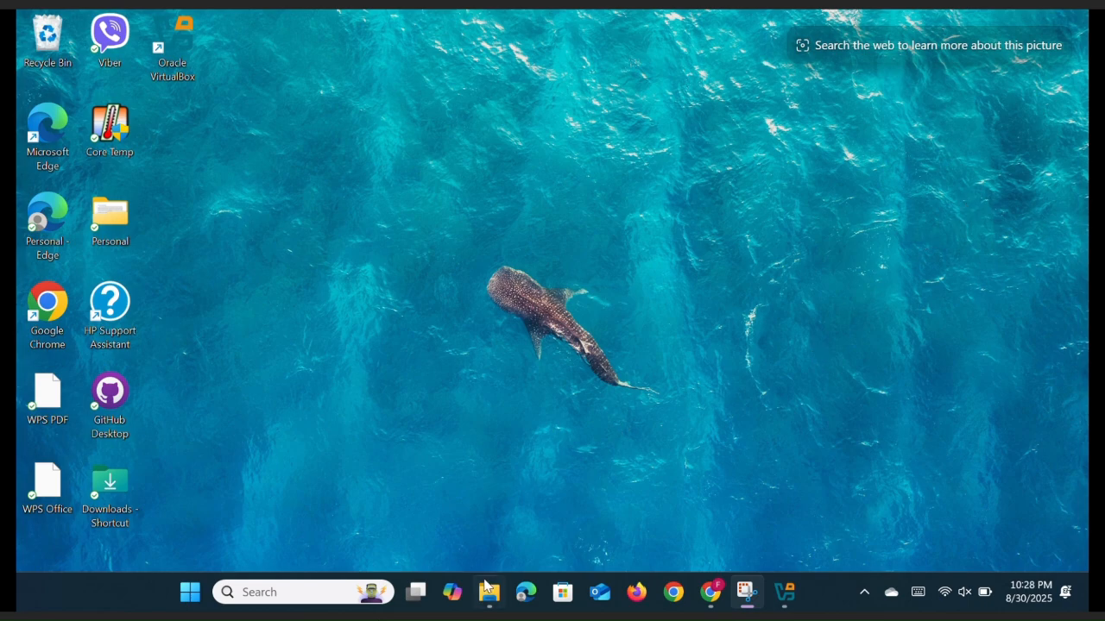
# Open the extracted kali-linux-2025.2-virtualbox-amd64 folders to confirm the VM files, then minimize Explorer
pyautogui.moveTo(485, 587)
pyautogui.click(464, 510)
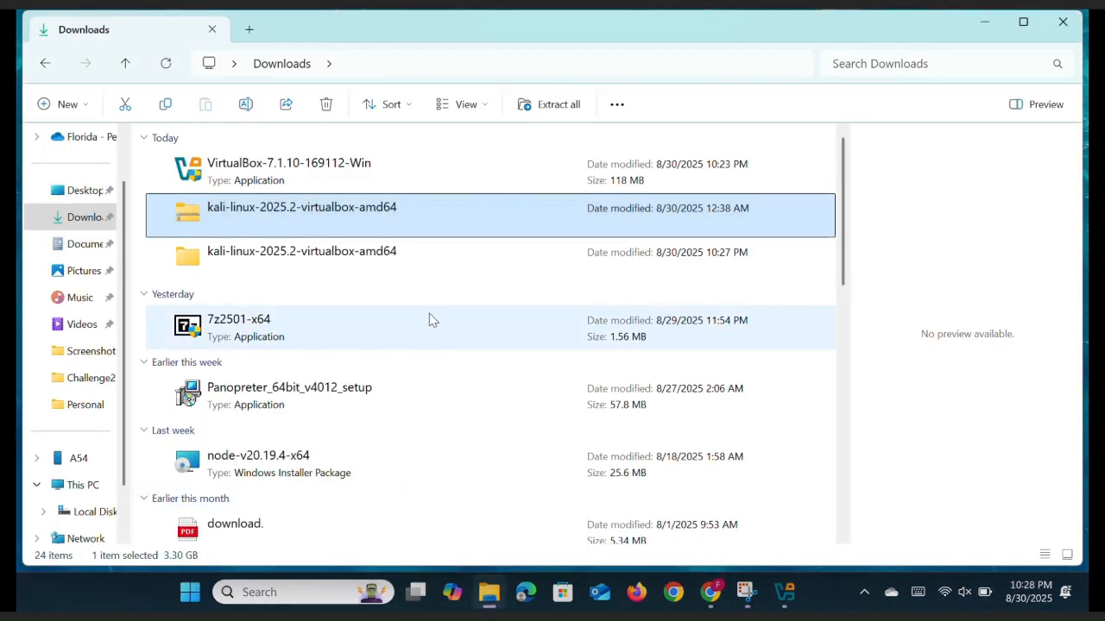
pyautogui.doubleClick(372, 273)
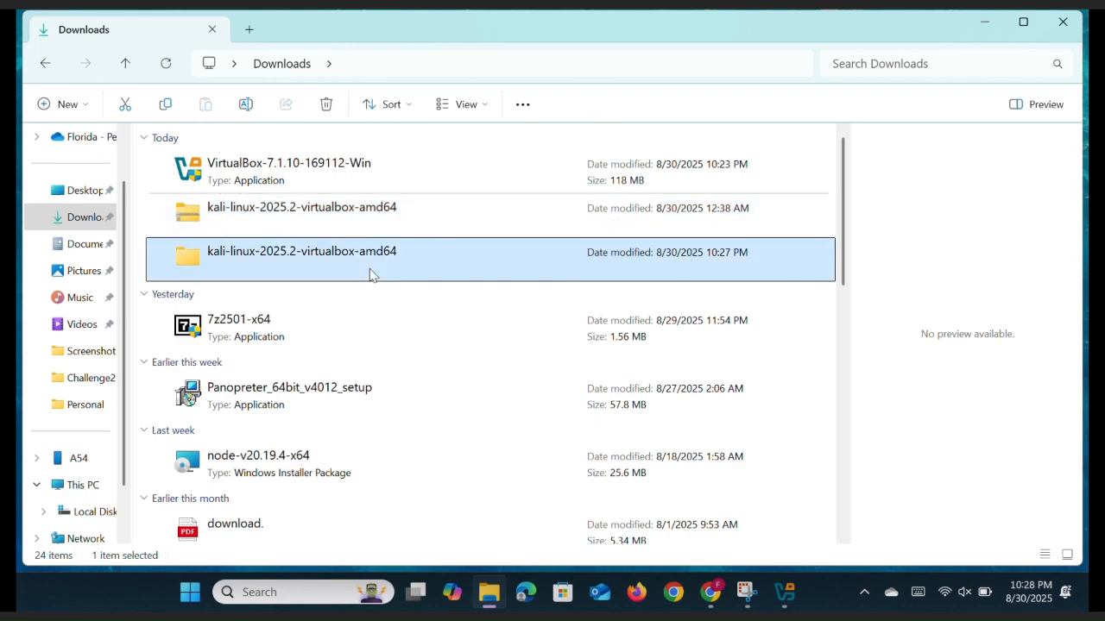
pyautogui.click(319, 191)
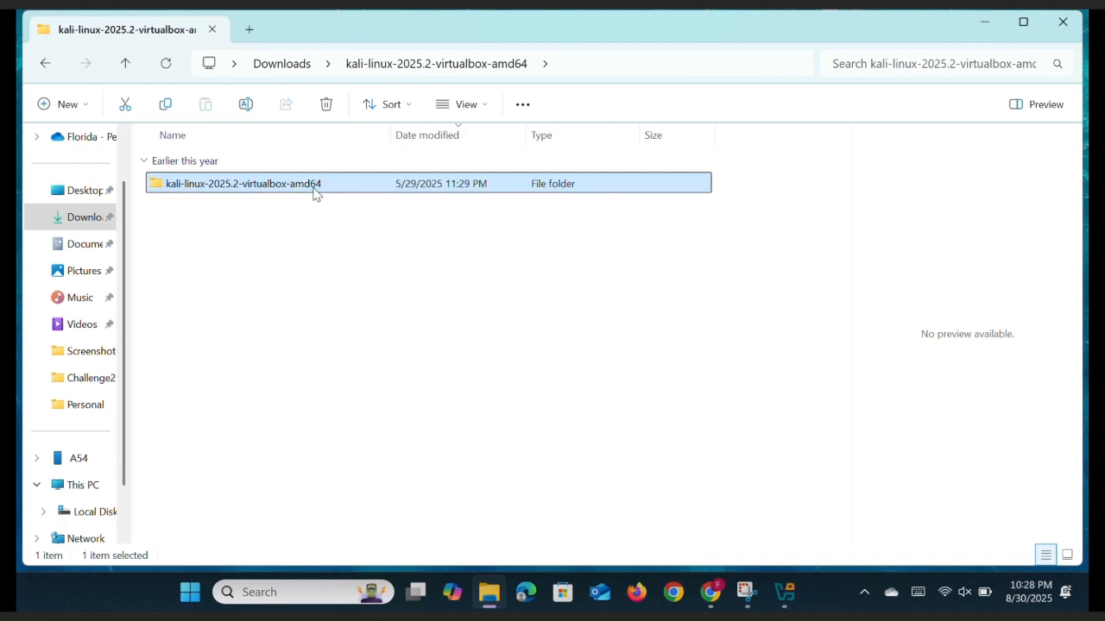
pyautogui.doubleClick(315, 193)
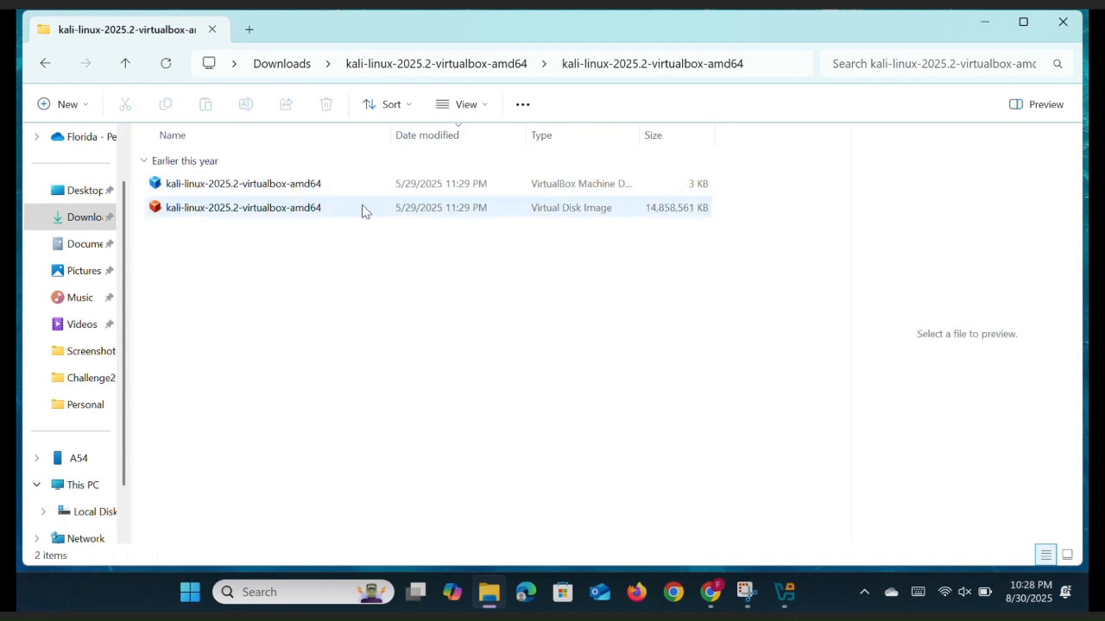
pyautogui.click(983, 22)
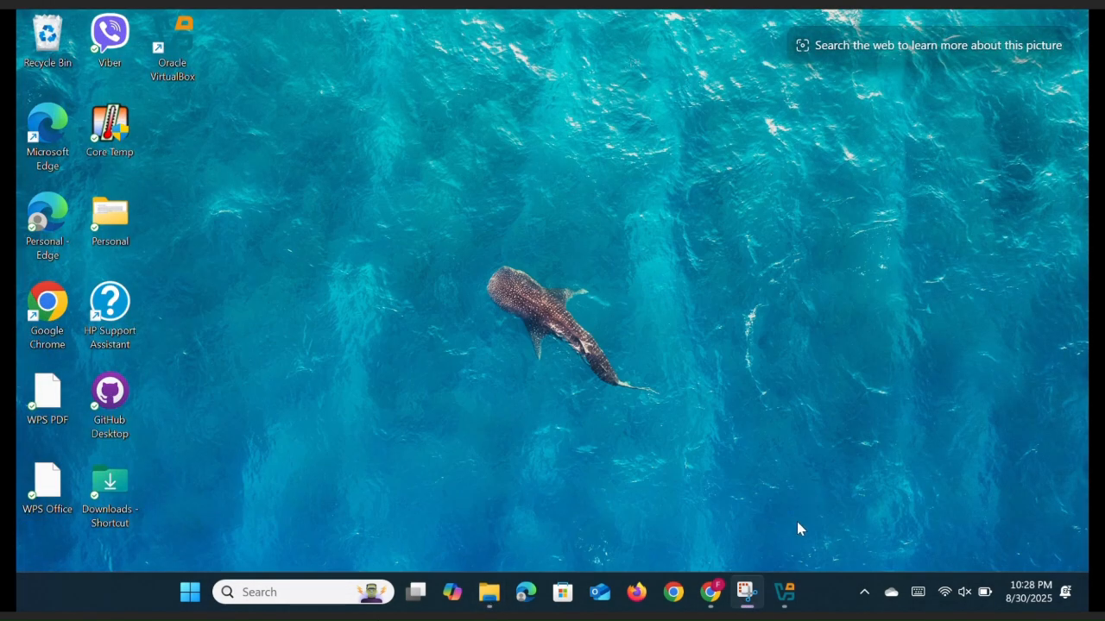
# Close and relaunch the VirtualBox Manager
pyautogui.click(782, 592)
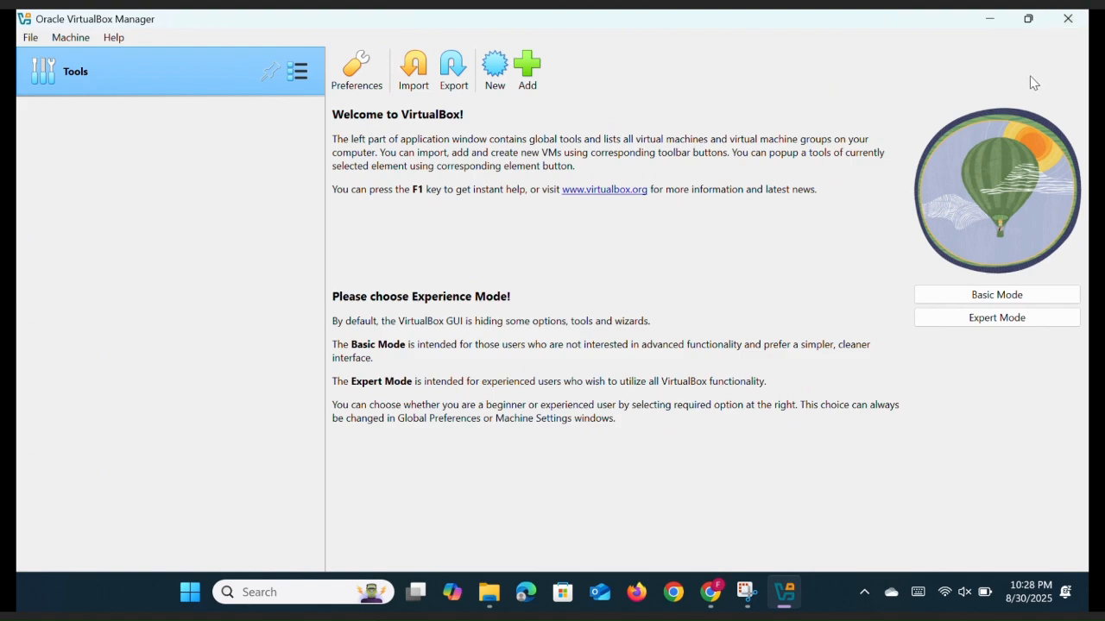
pyautogui.click(1067, 18)
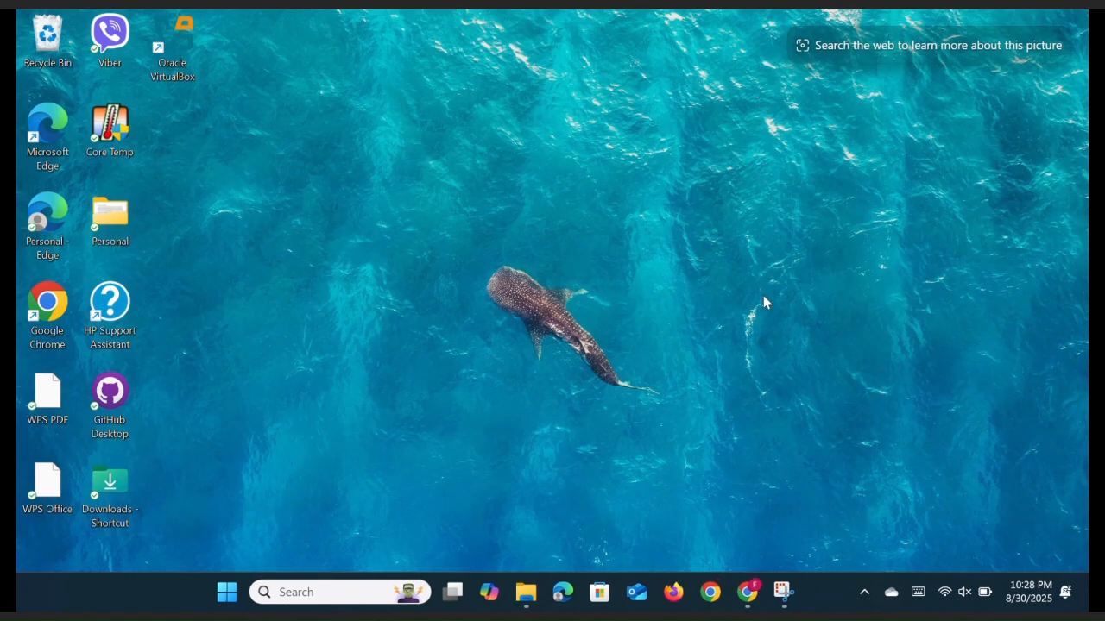
pyautogui.doubleClick(170, 51)
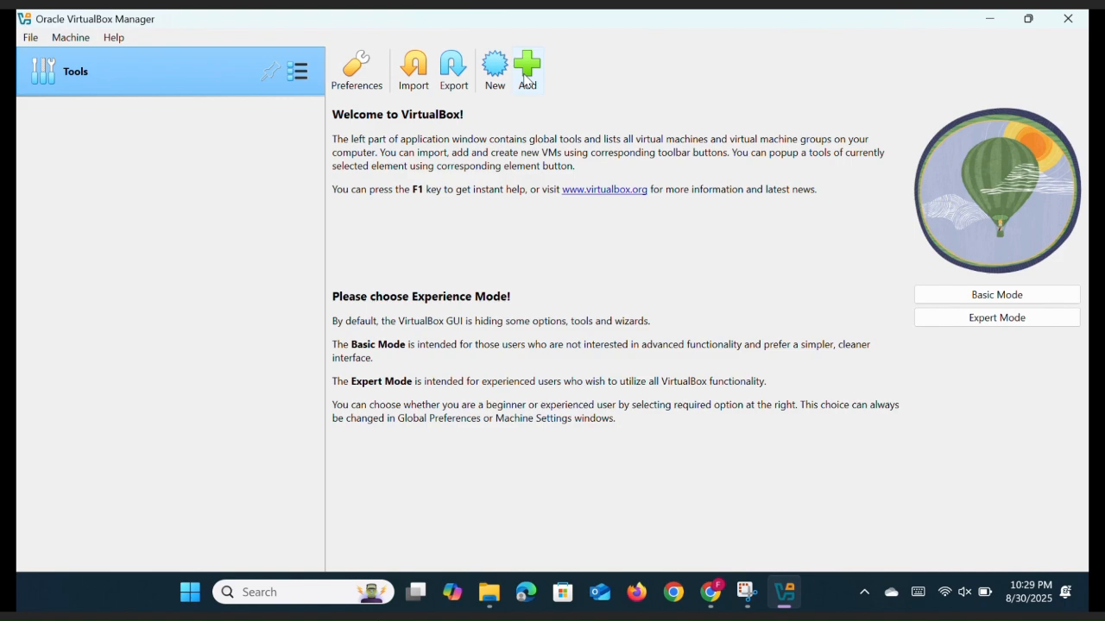
# Add the kali-linux-2025.2-virtualbox-amd64 machine file from Downloads via Machine > Add
pyautogui.click(81, 39)
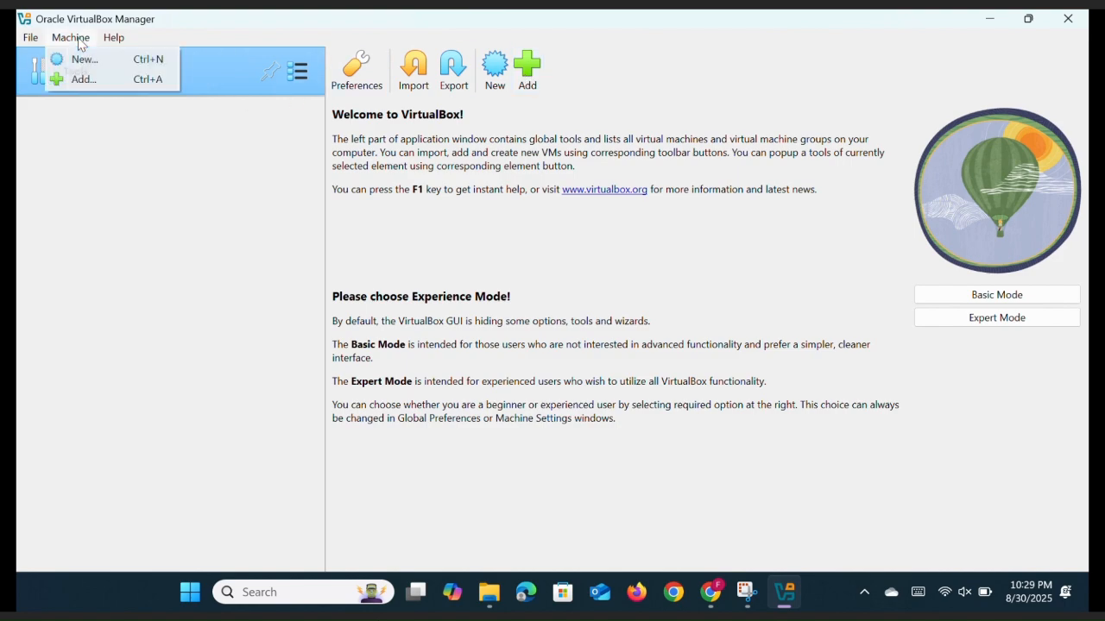
pyautogui.click(85, 77)
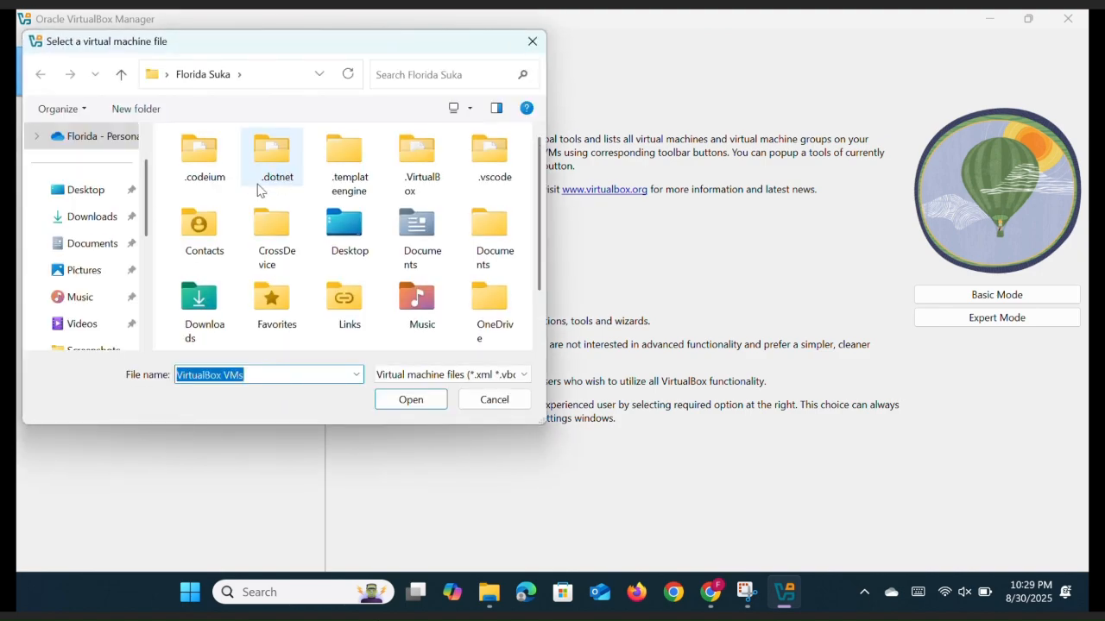
pyautogui.click(76, 222)
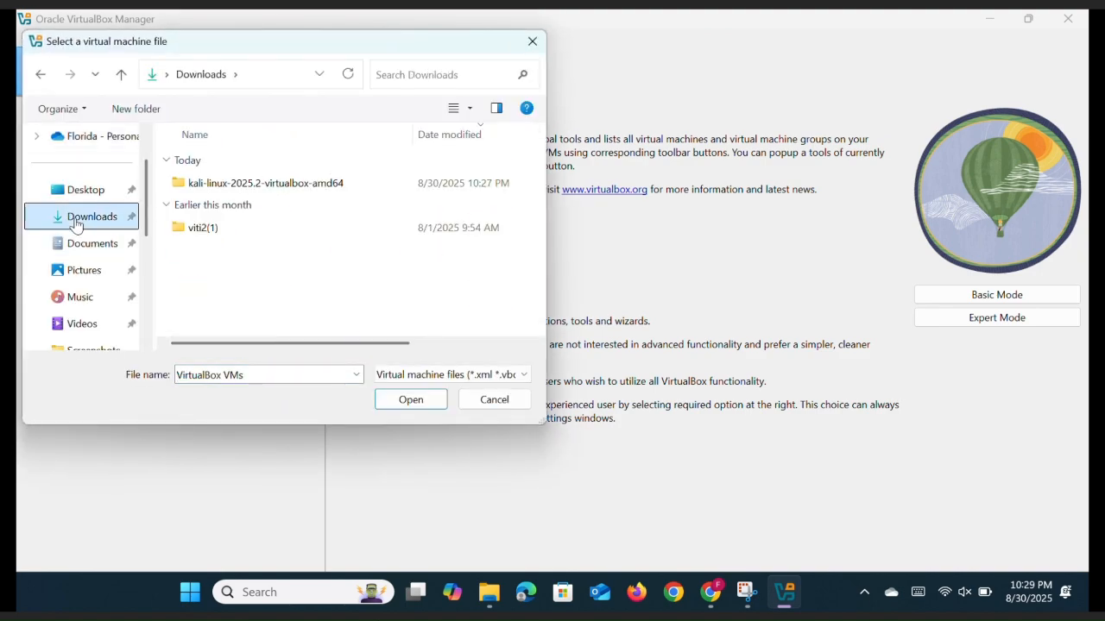
pyautogui.doubleClick(256, 185)
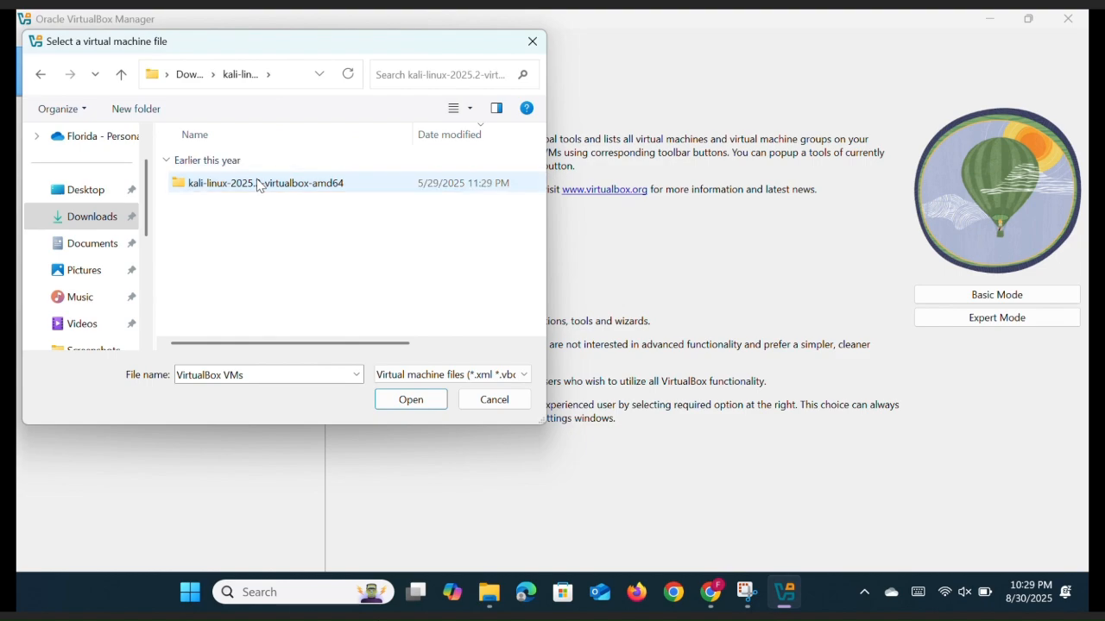
pyautogui.click(256, 184)
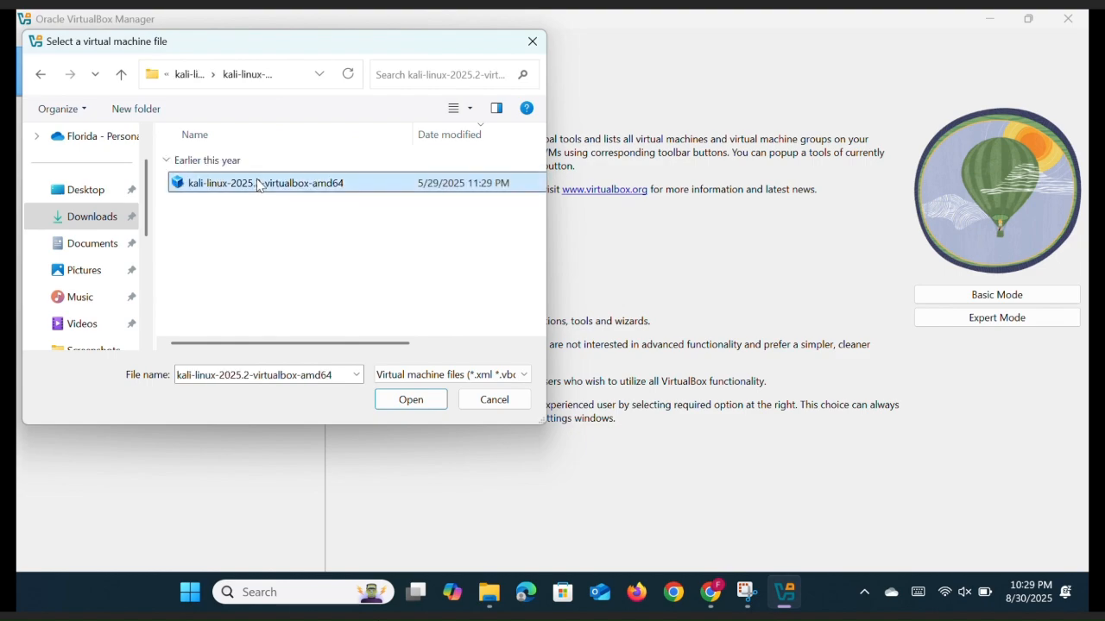
pyautogui.click(434, 400)
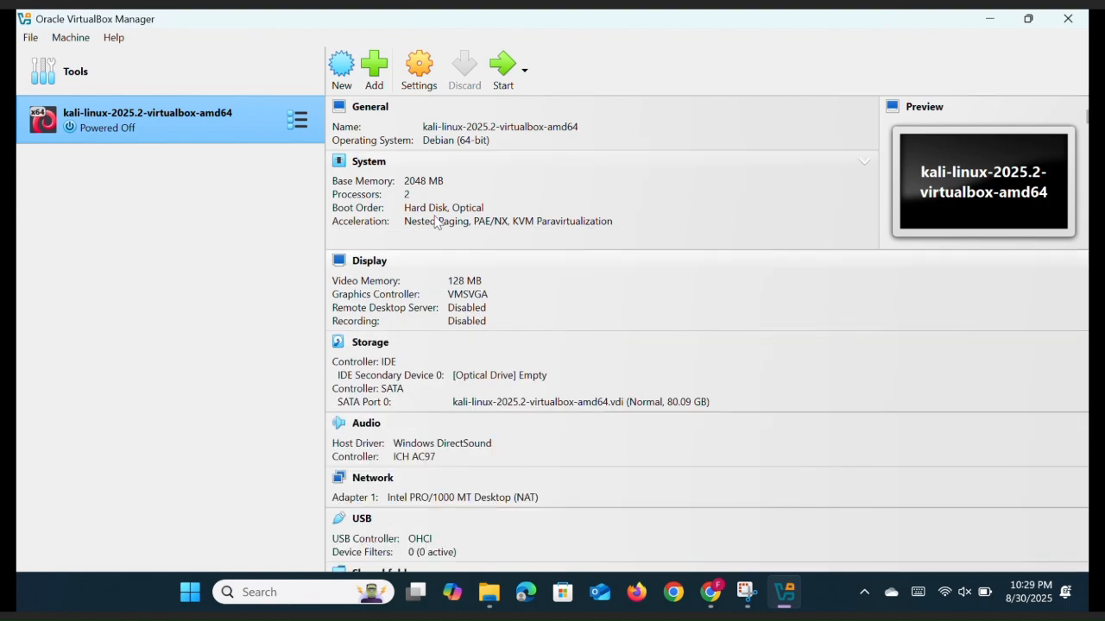
# Review the VM details, then start the kali-linux-2025.2-virtualbox-amd64 machine
pyautogui.scroll(-5, 607, 309)
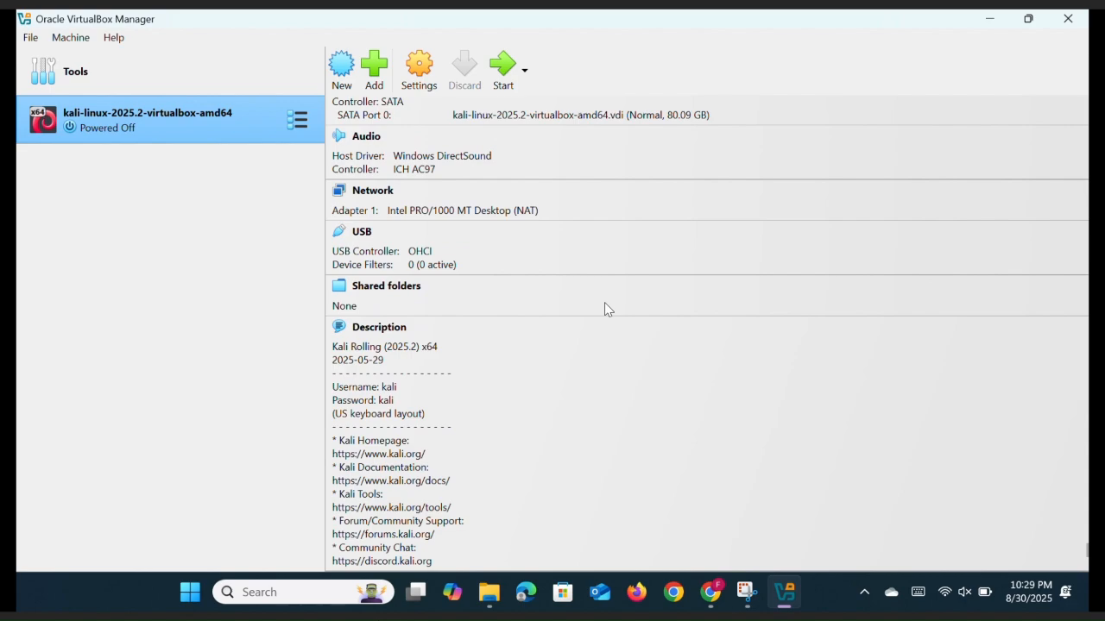
pyautogui.scroll(5, 605, 309)
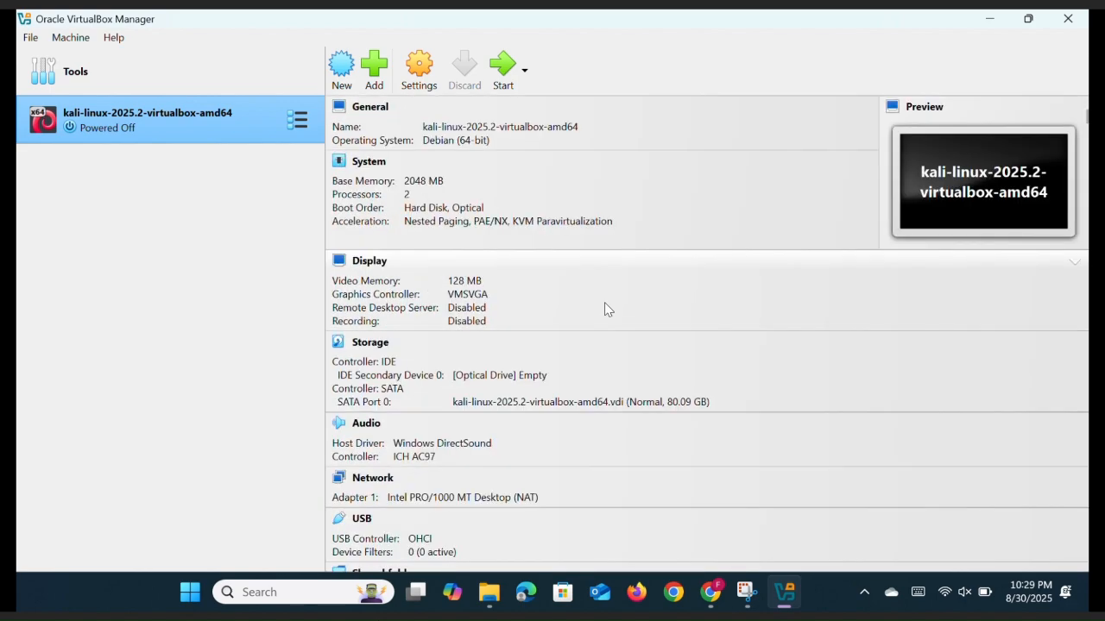
pyautogui.click(505, 71)
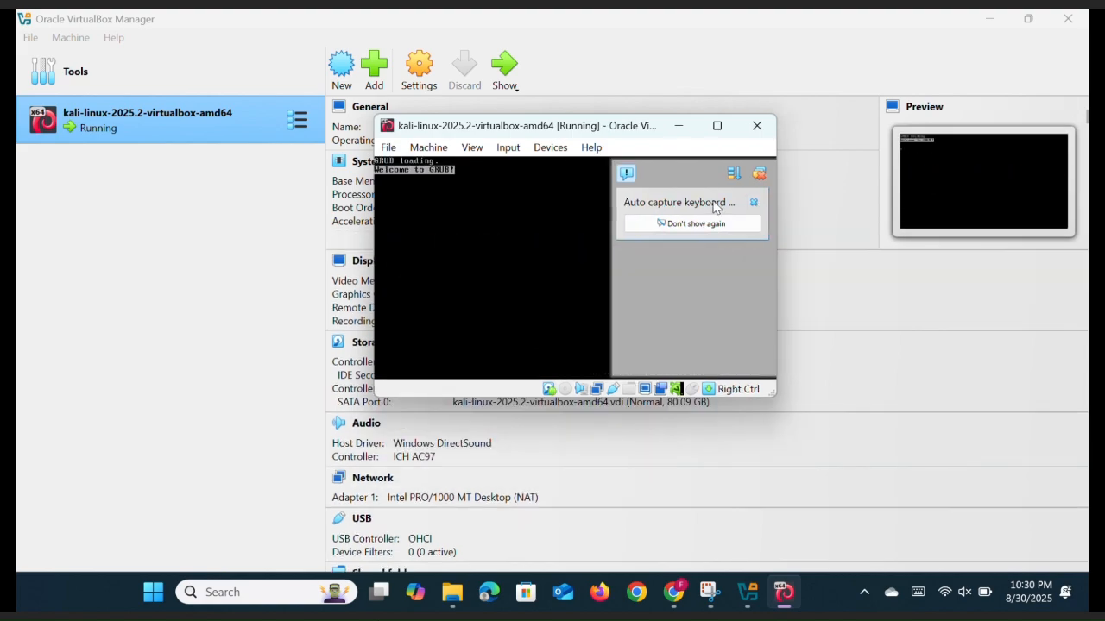
# Dismiss the auto-capture notice, let the Kali VM capture keyboard and mouse, and maximize its window
pyautogui.click(752, 202)
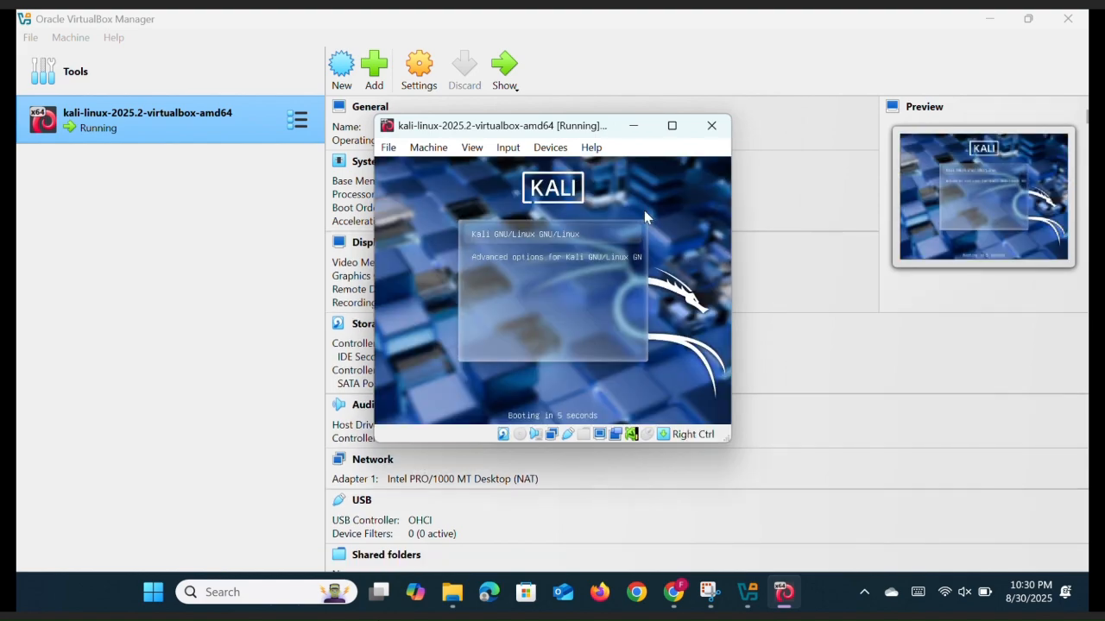
pyautogui.click(565, 240)
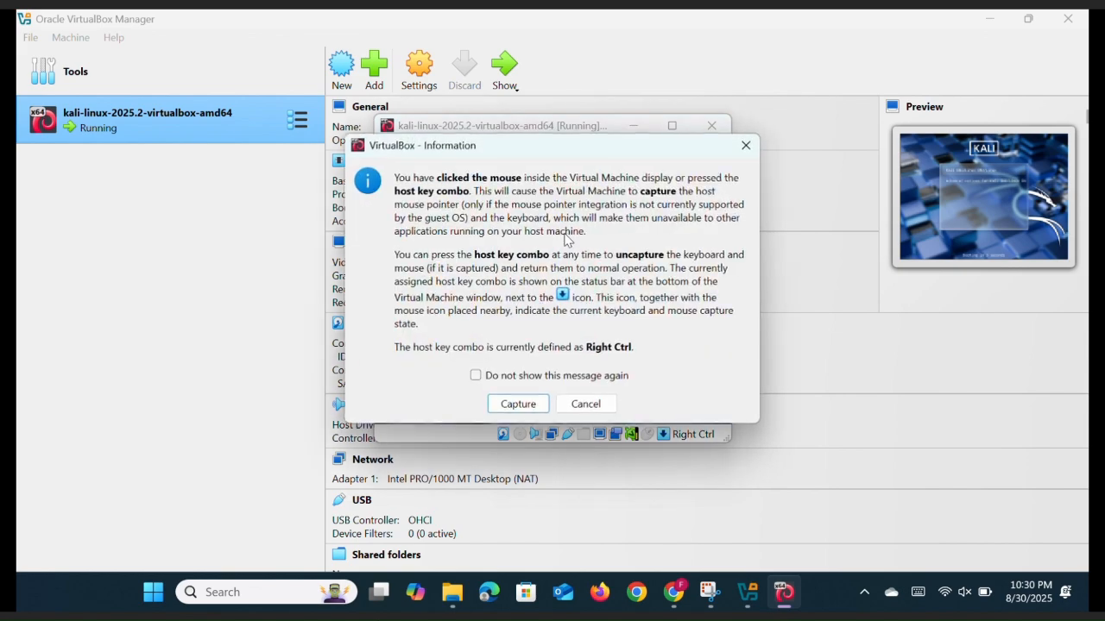
pyautogui.click(518, 404)
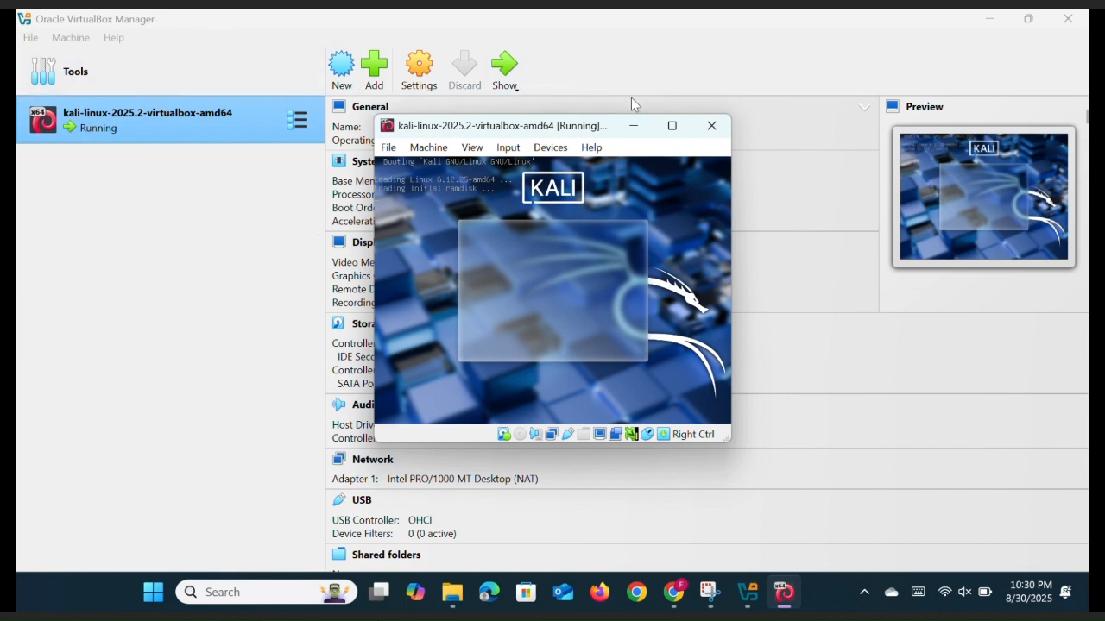
pyautogui.click(672, 127)
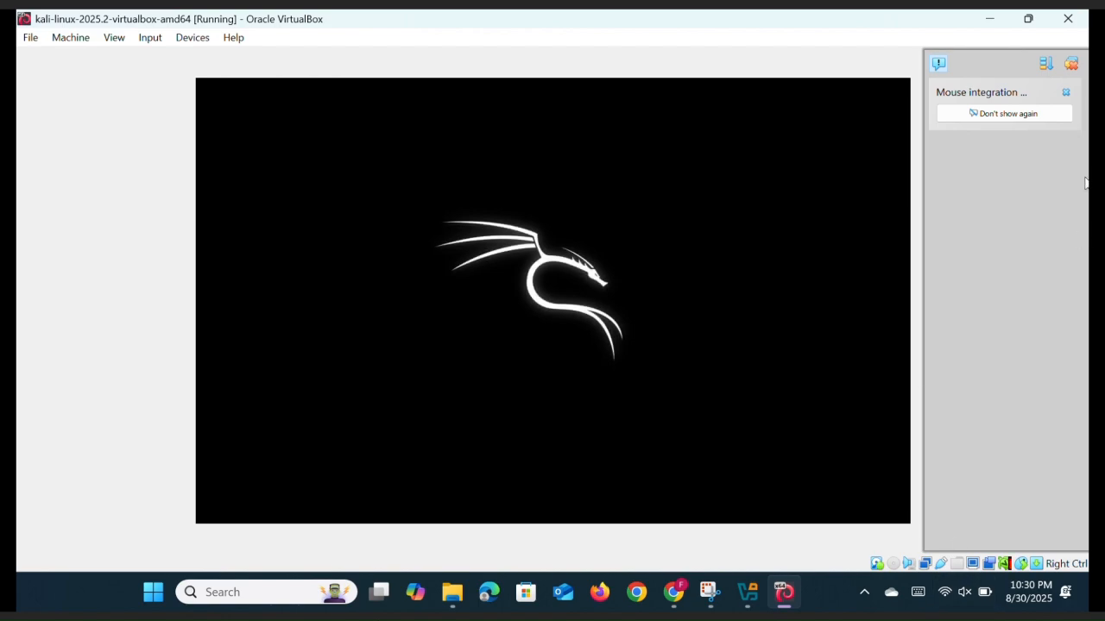
# Sign in at the Kali login screen with the account username and password
pyautogui.moveTo(1009, 96)
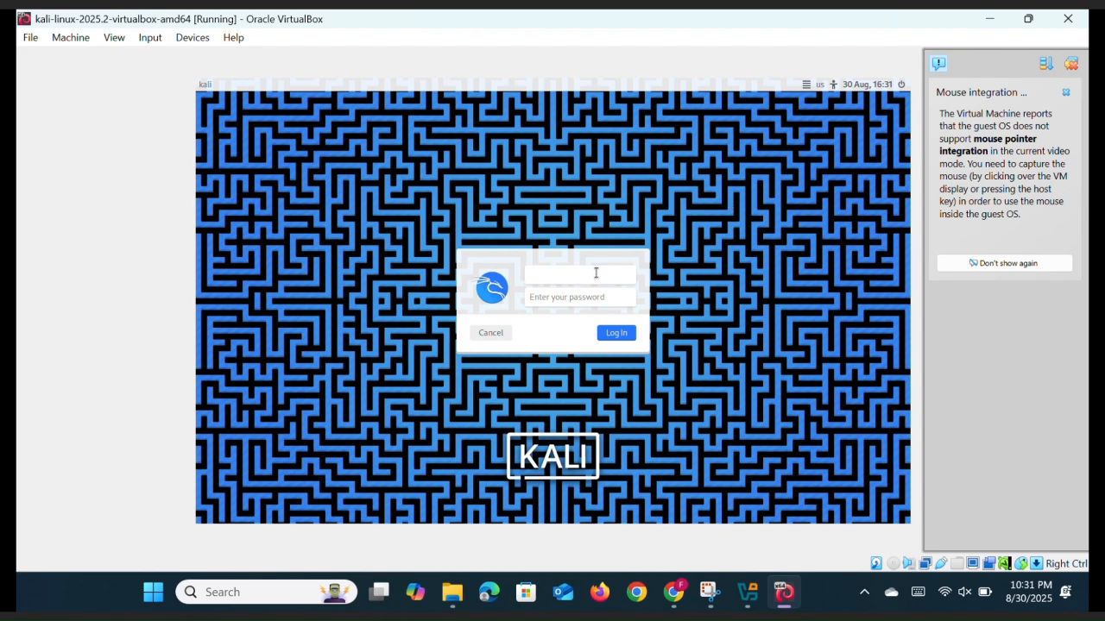
pyautogui.write('k')
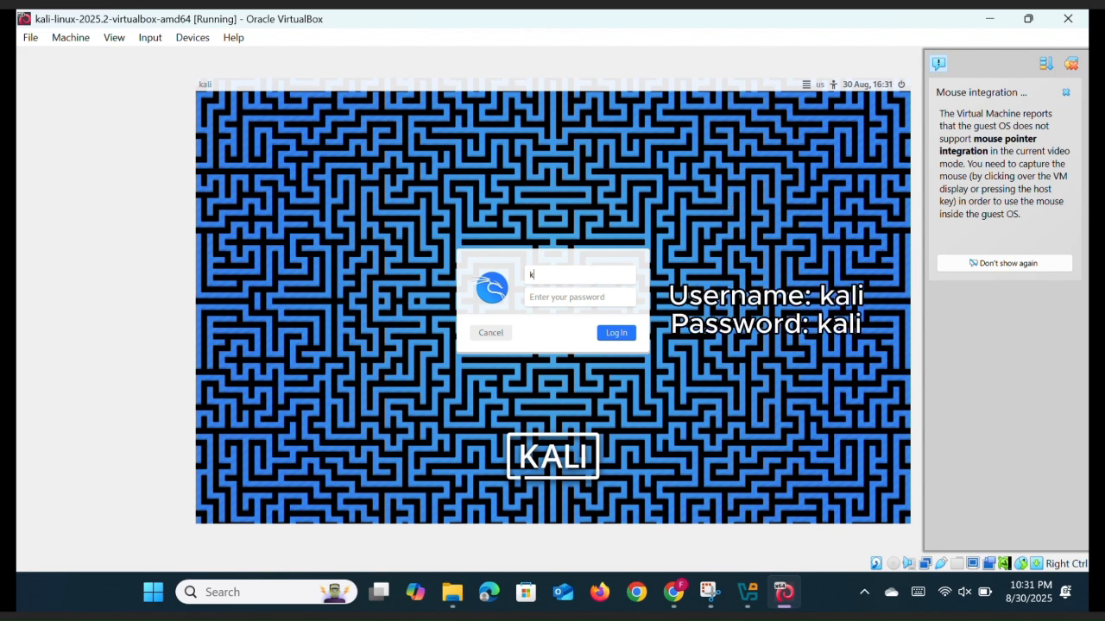
pyautogui.write('ali')
pyautogui.click(571, 298)
pyautogui.write('ka')
pyautogui.click(617, 333)
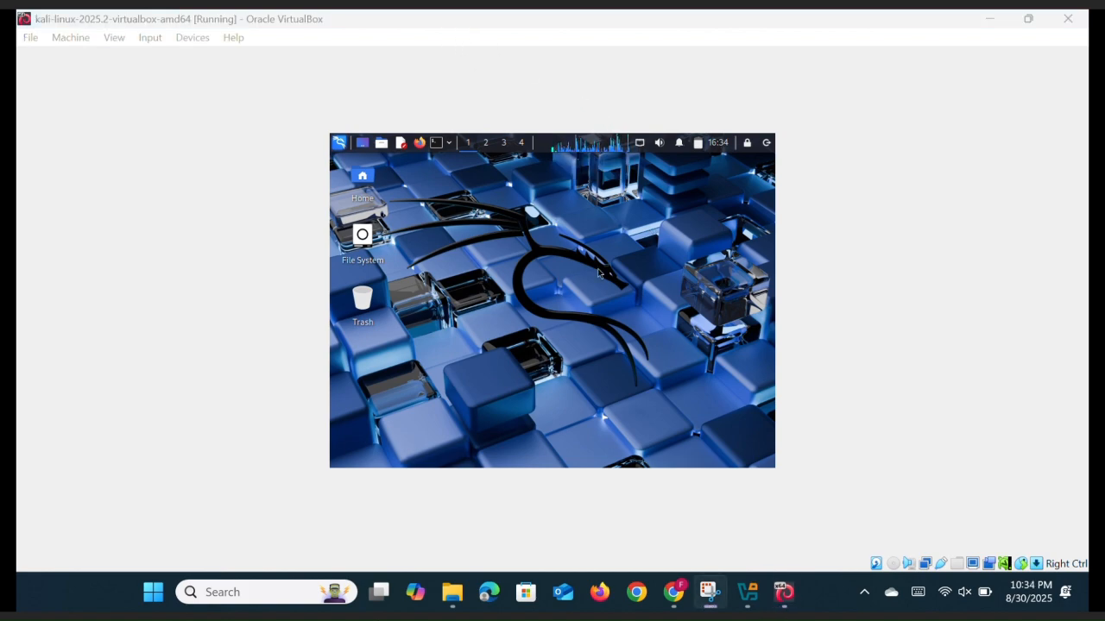
# Set the Kali desktop background to kali-tiles-purple.jpg in Desktop Settings, then close the window
pyautogui.rightClick(598, 273)
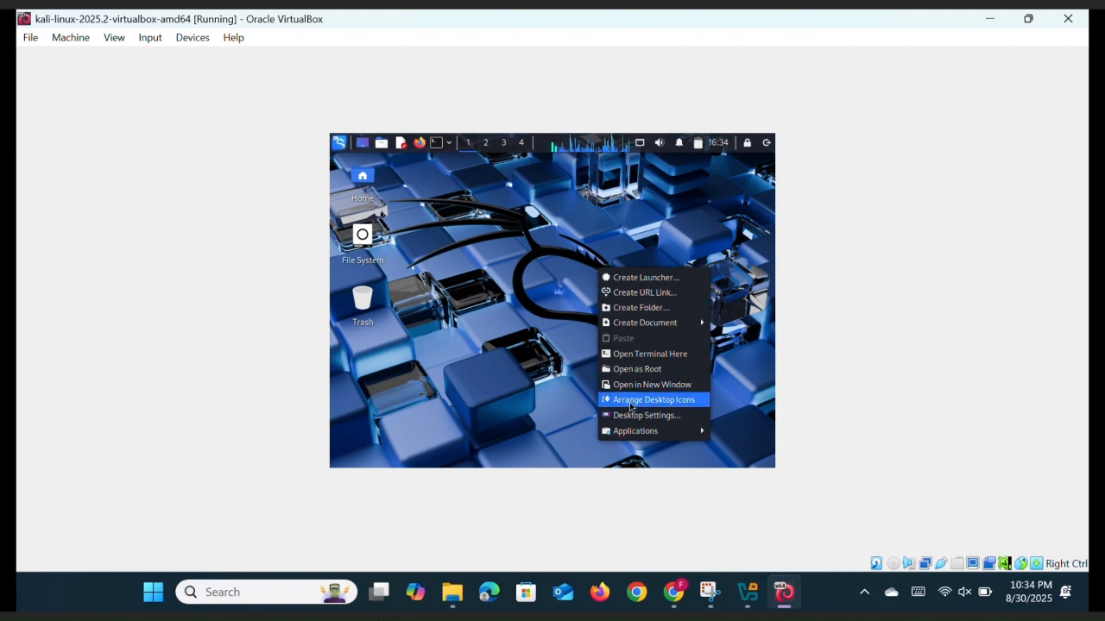
pyautogui.click(634, 418)
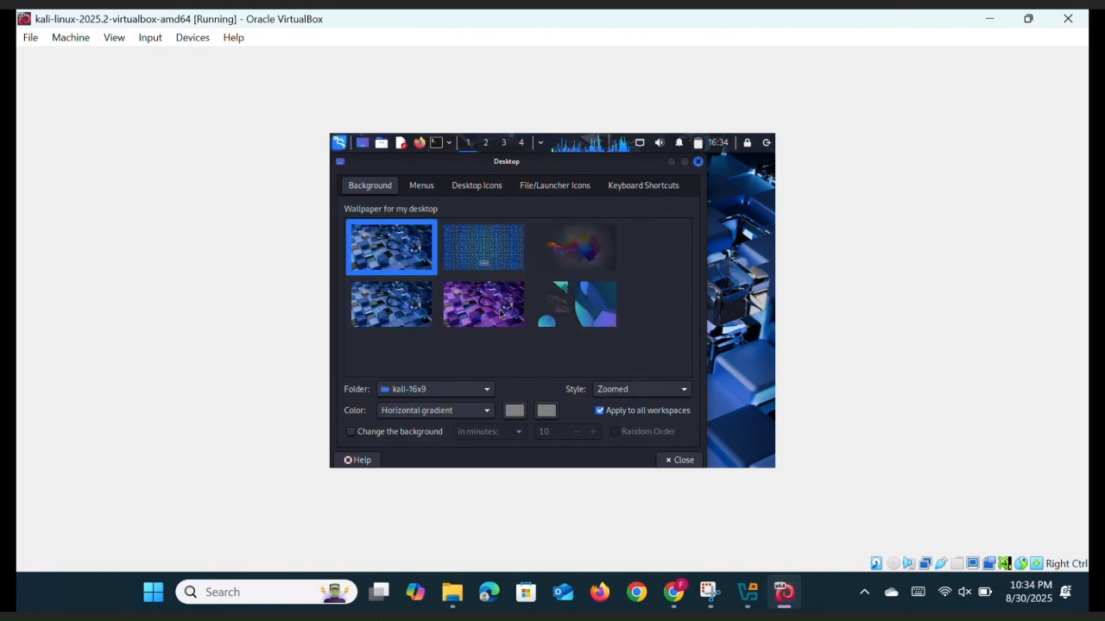
pyautogui.click(504, 312)
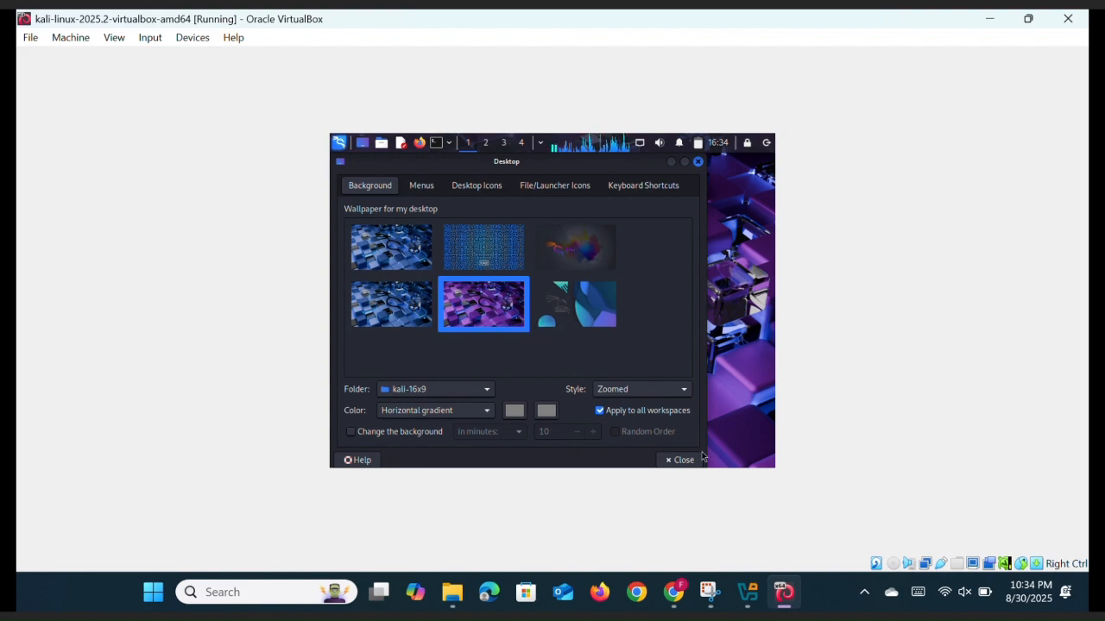
pyautogui.click(682, 460)
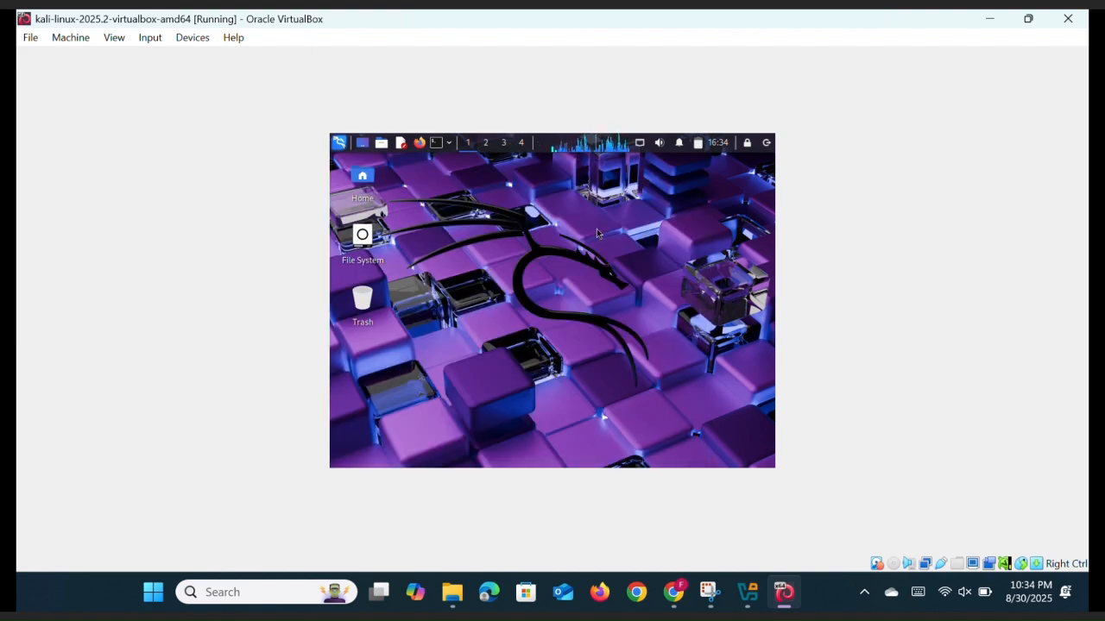